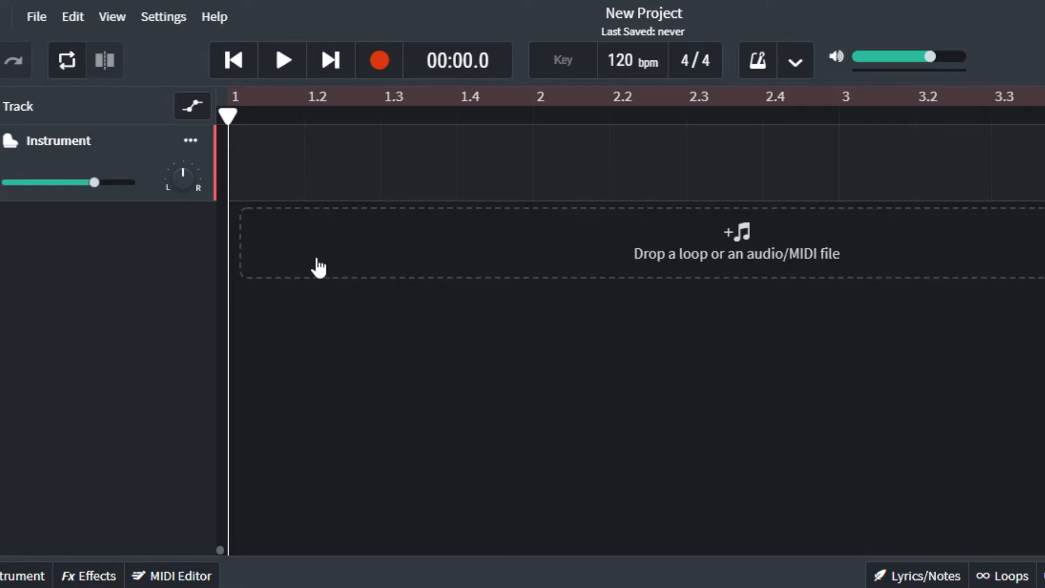
Create a MIDI region on the Instrument track, enlarge the track area, then delete the region.
double_click(247, 159)
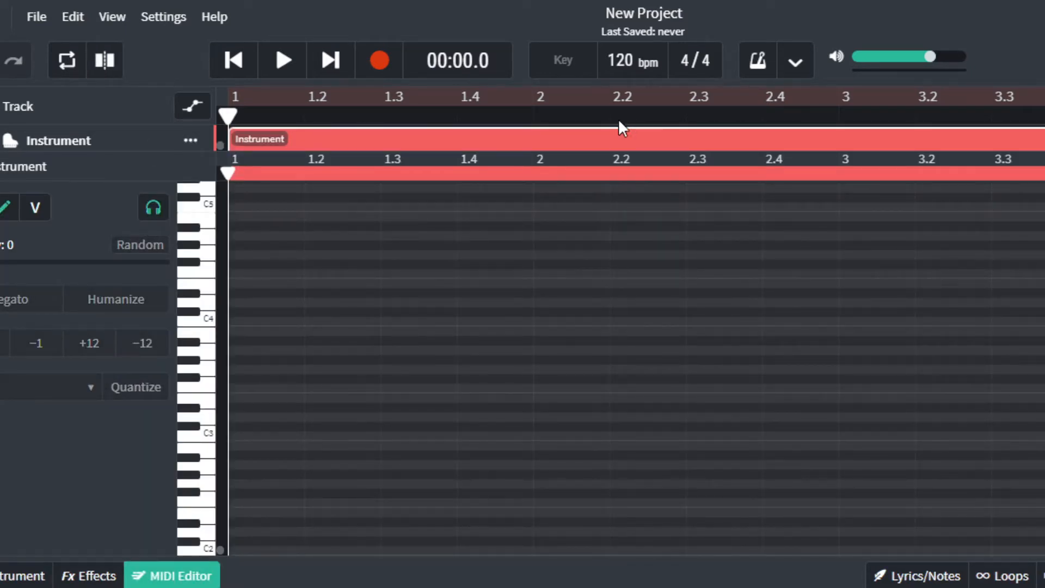
left_click_drag(312, 283, 333, 215)
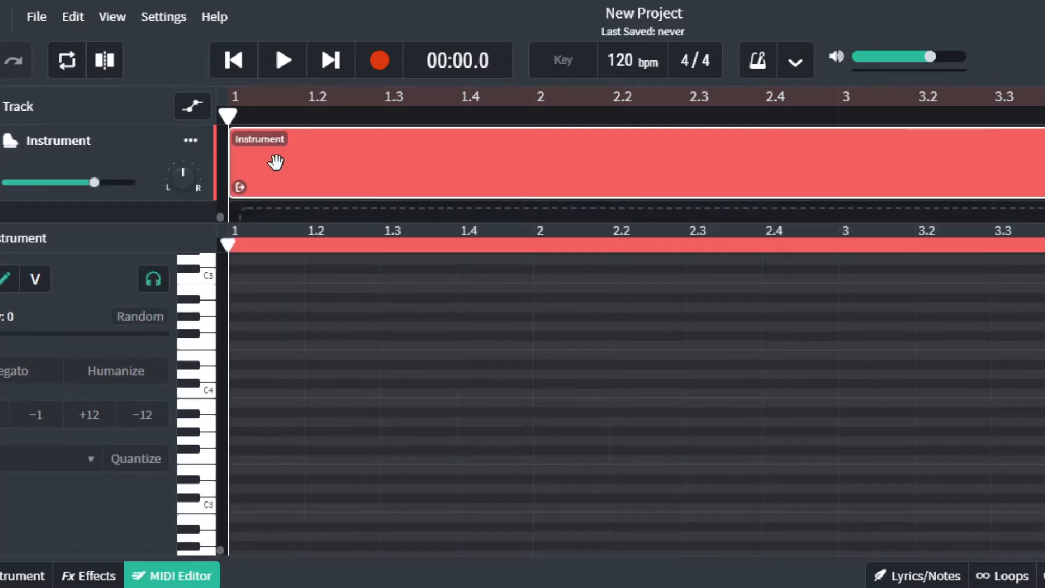
right_click(271, 144)
left_click(304, 142)
right_click(305, 142)
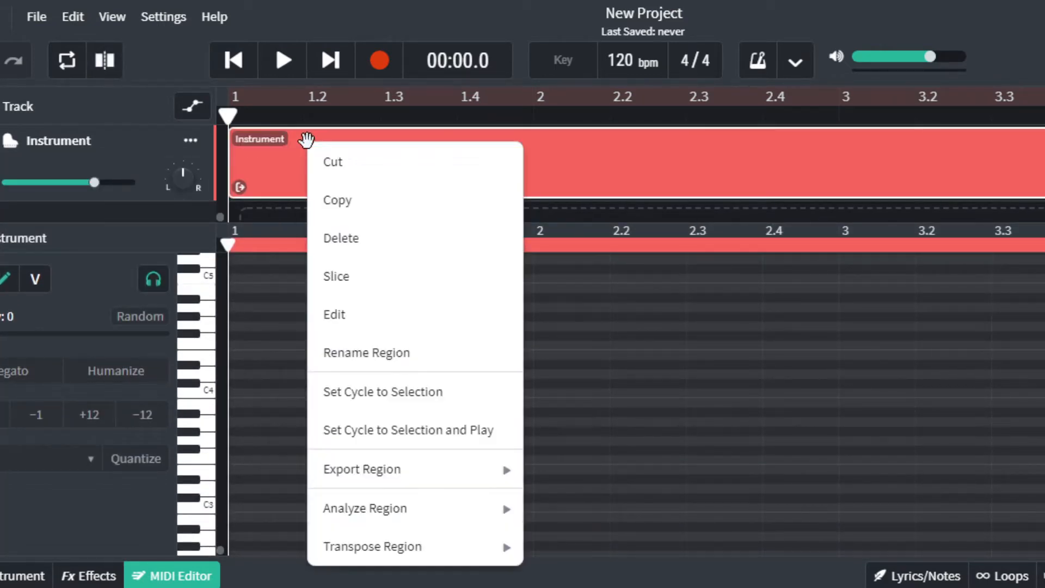
left_click(352, 236)
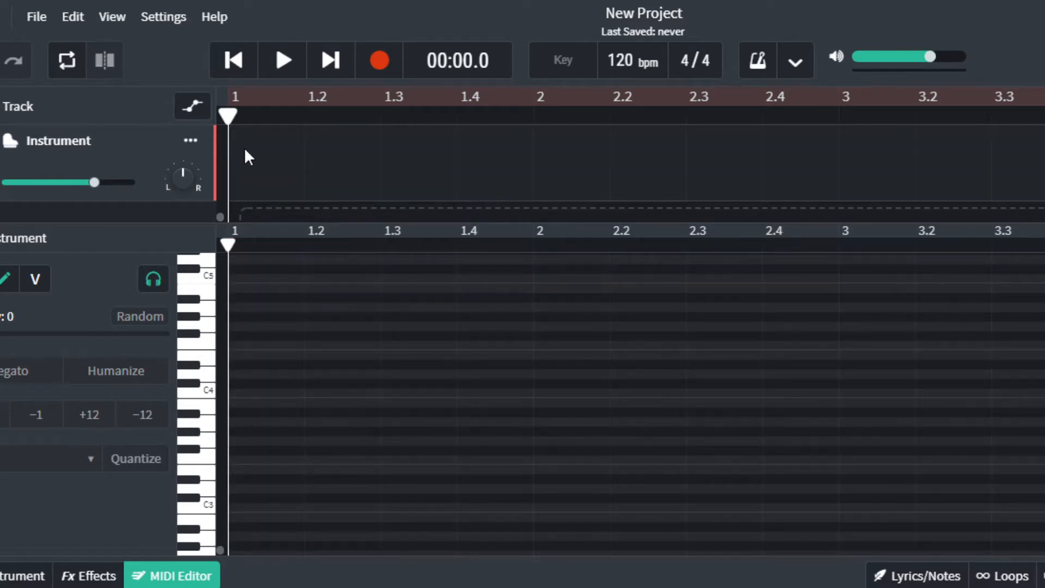
Re-create and delete the region once more, then add a fresh empty region from the lane's menu.
double_click(244, 148)
right_click(279, 161)
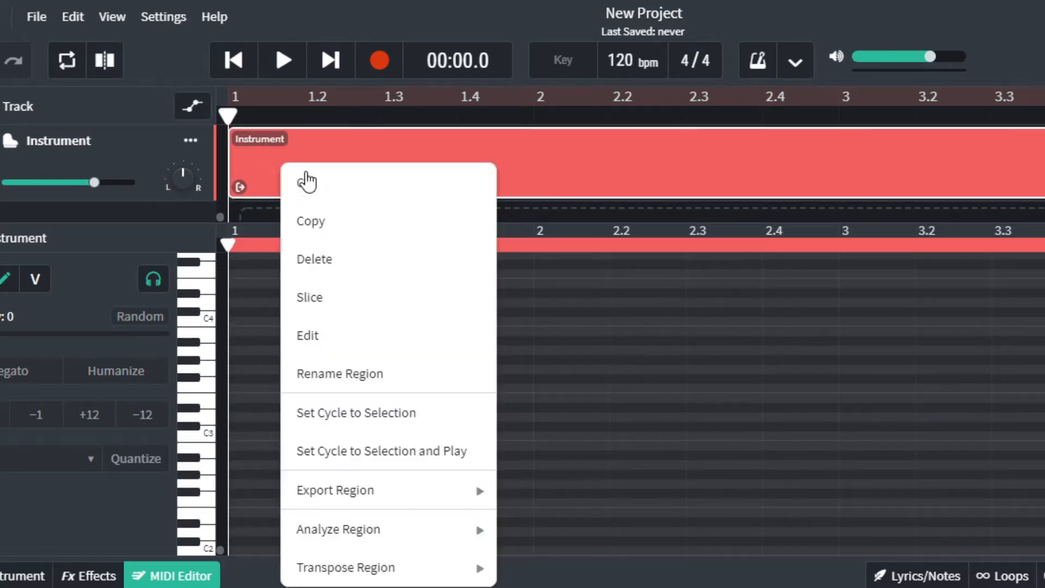
left_click(315, 259)
right_click(283, 149)
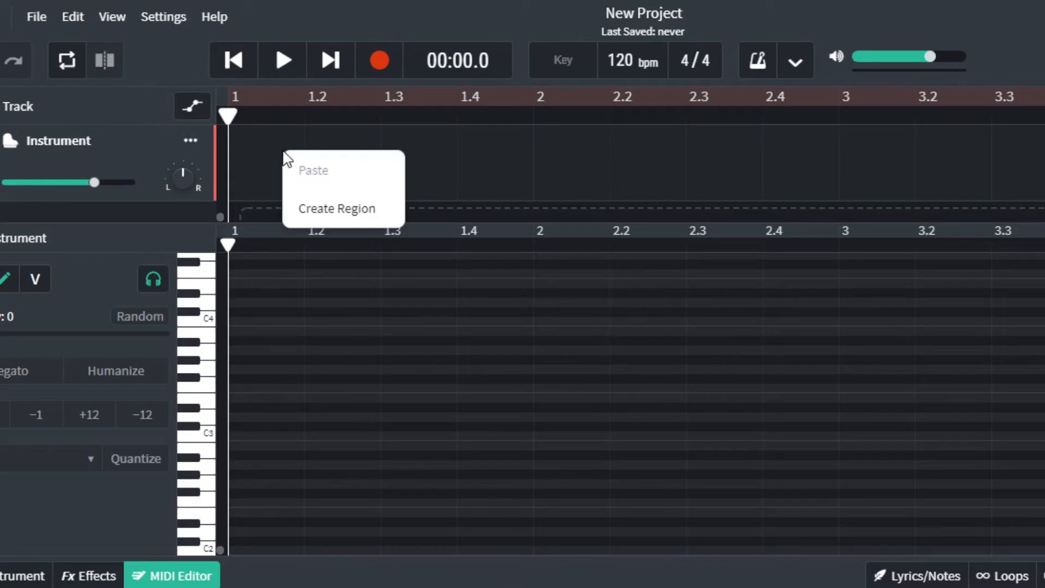
left_click(338, 209)
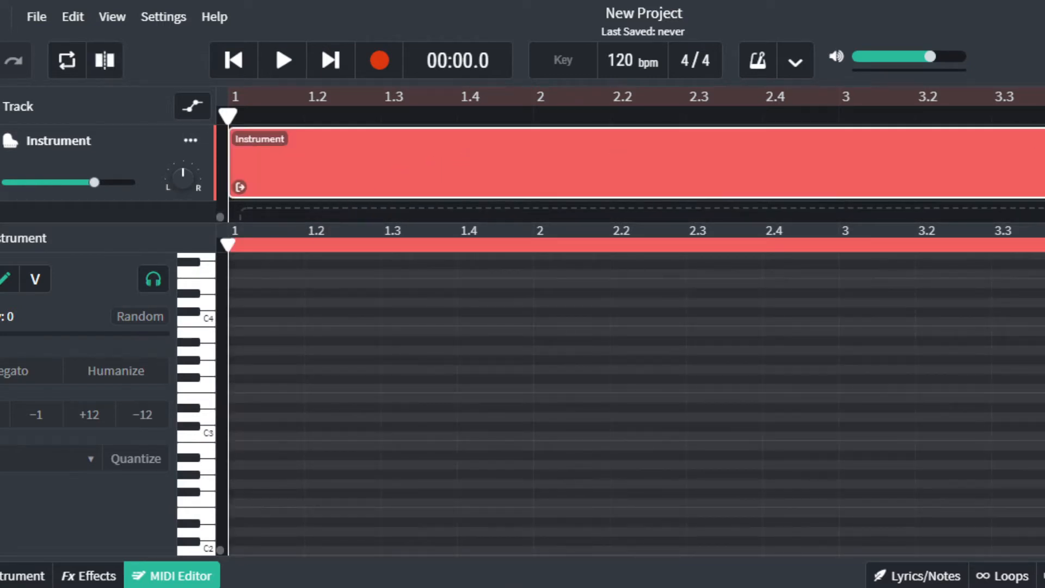
Scroll so the four-bar region spans bars 1–5 and the C5 range shows in the piano roll.
scroll(630, 404, "down", 5)
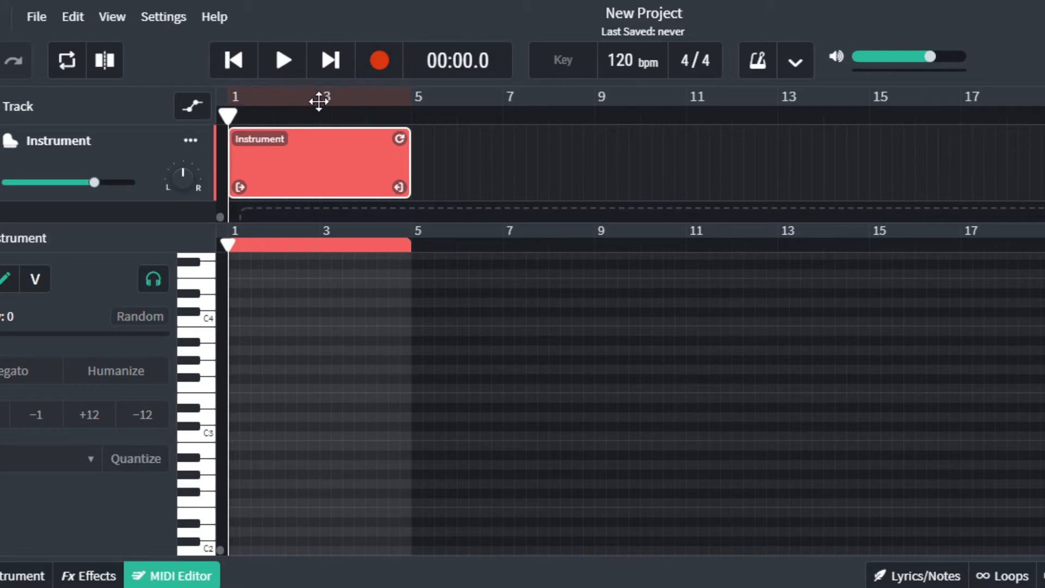
scroll(632, 403, "up", 5)
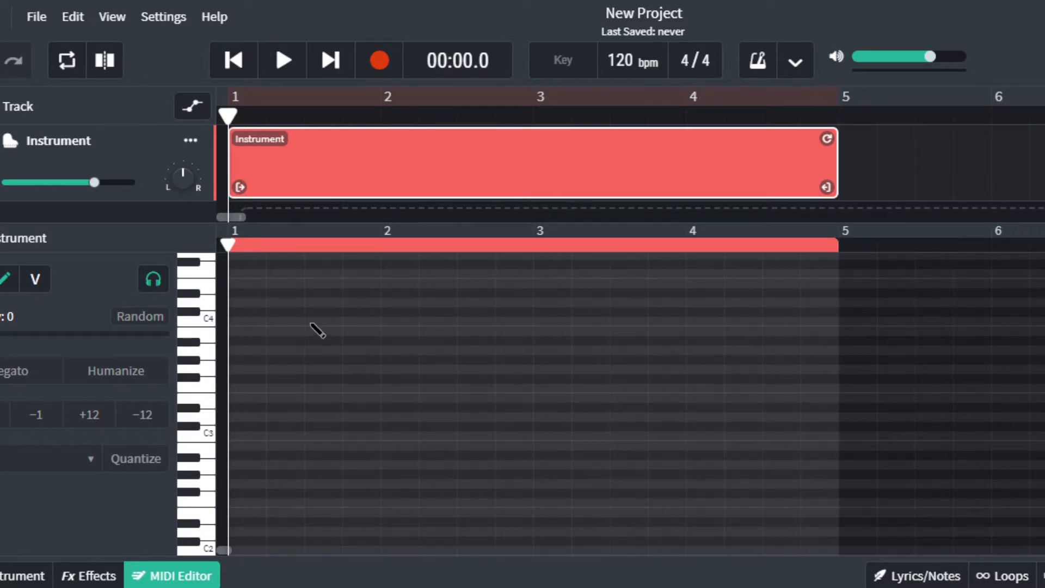
scroll(420, 415, "up", 4)
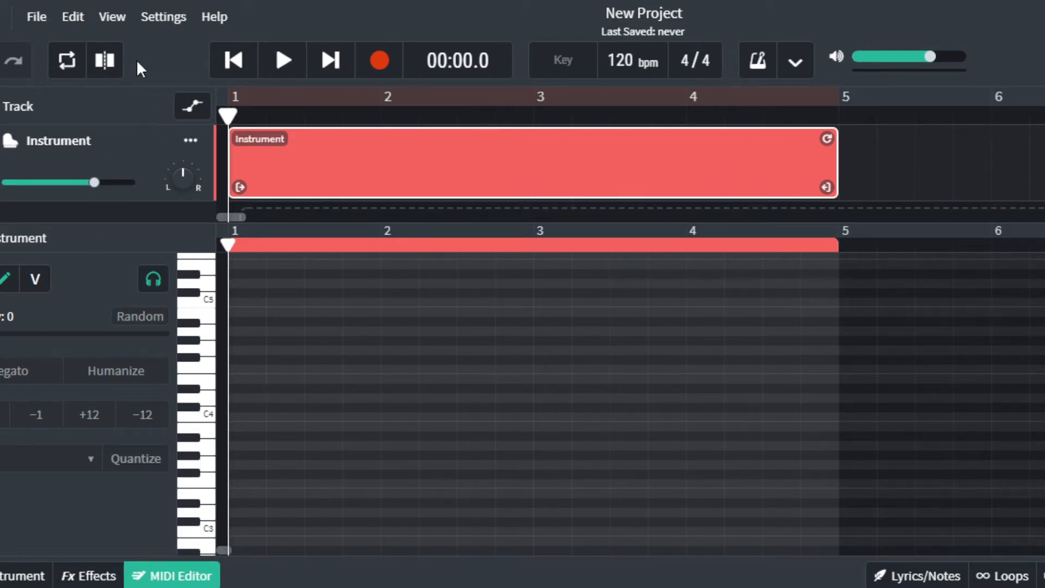
Draw a short note and drag it one row above C4 at the start of bar 1.
left_click(157, 22)
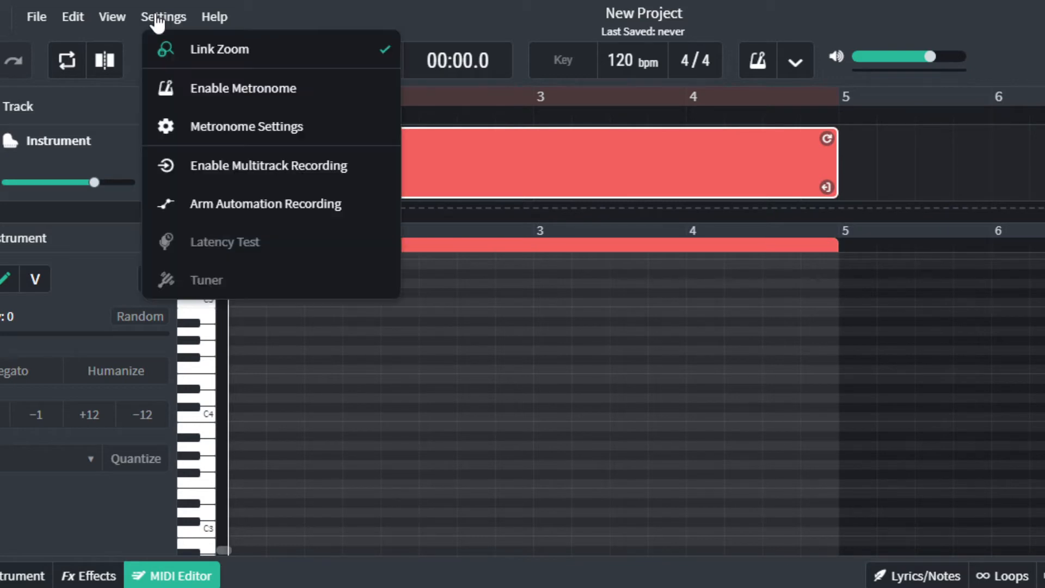
left_click(157, 22)
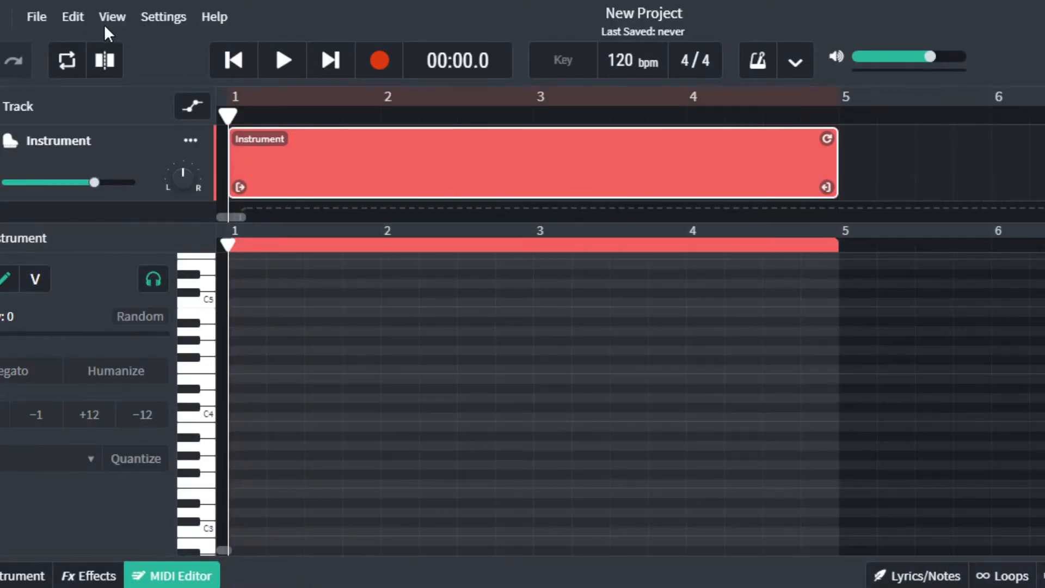
left_click(159, 22)
left_click(121, 23)
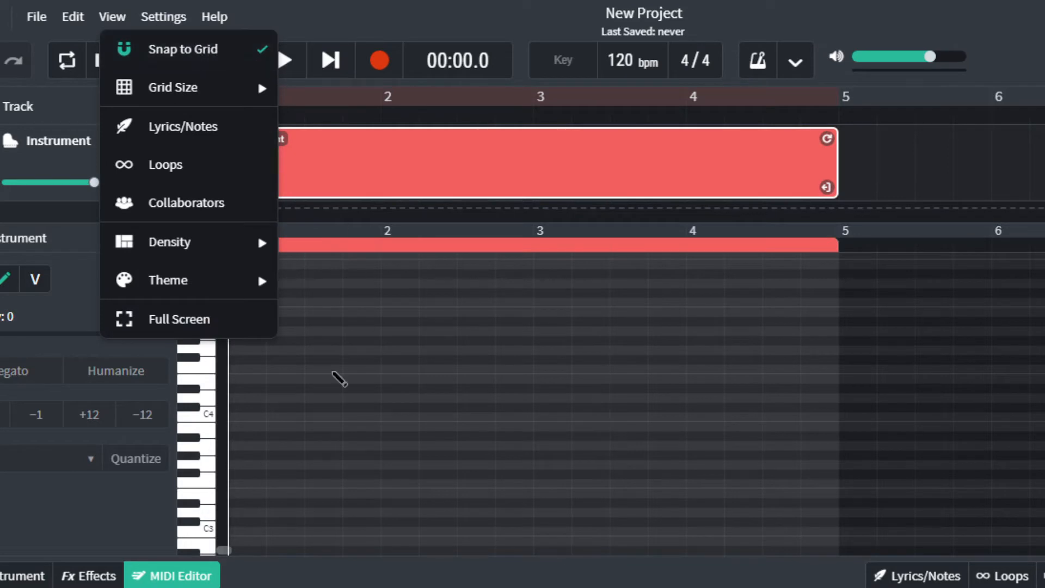
left_click(321, 410)
left_click_drag(338, 408, 239, 402)
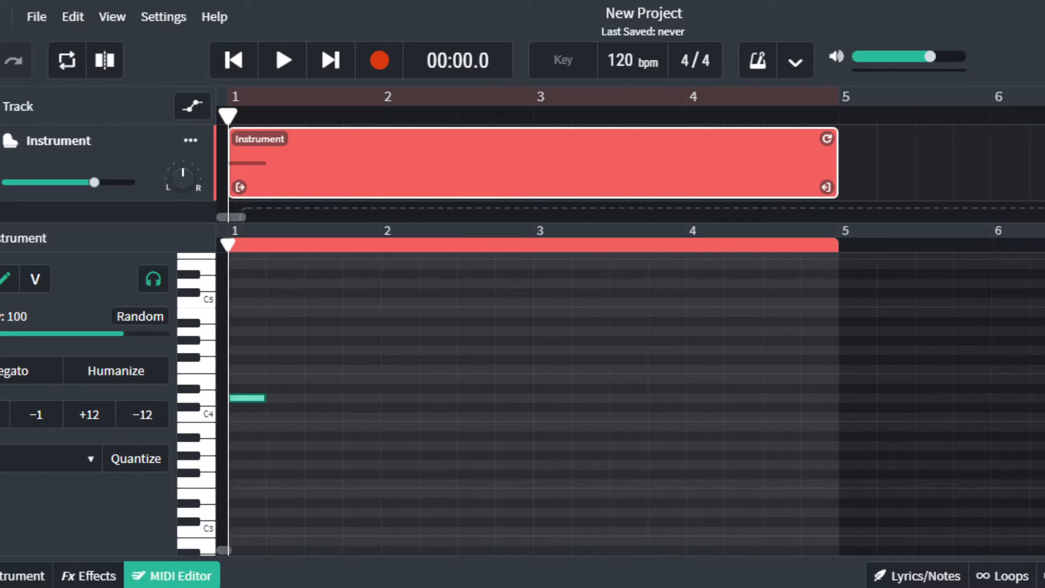
Switch the snap grid from 1/4 to 1/2 under View > Grid Size, dismissing leftover popups.
left_click(115, 18)
mouse_move(129, 86)
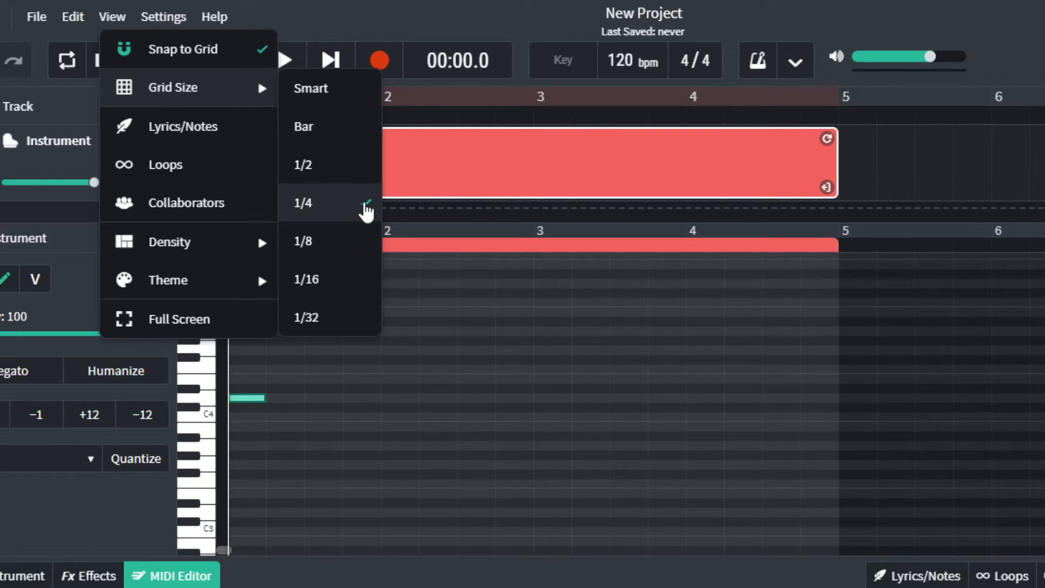
right_click(469, 409)
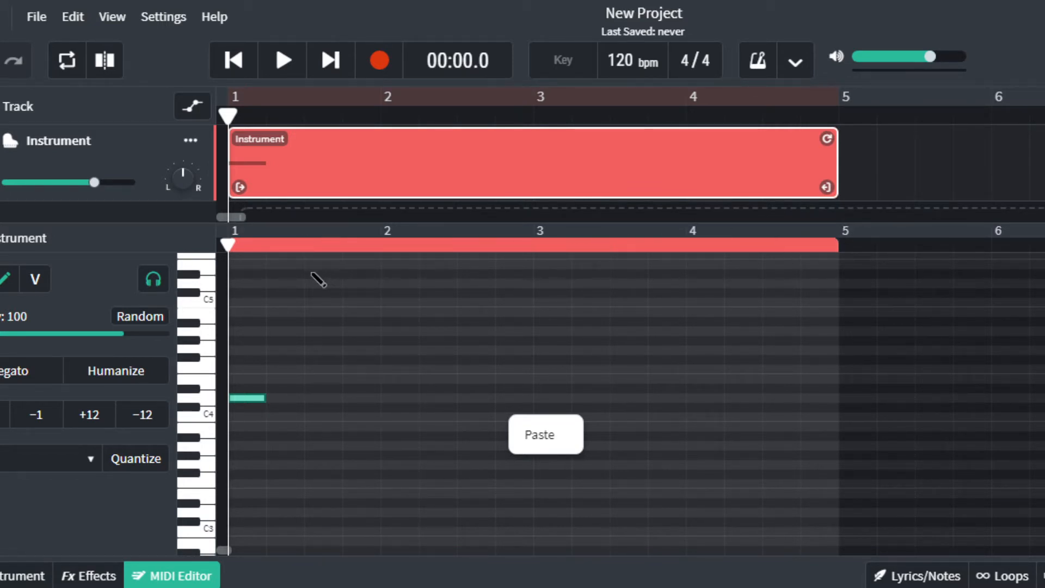
left_click(113, 22)
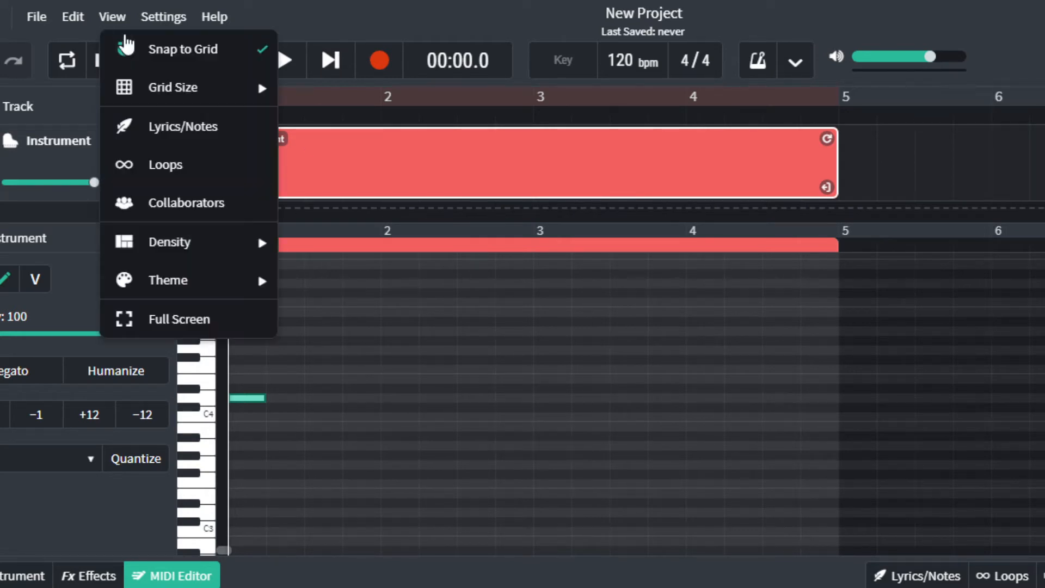
mouse_move(158, 93)
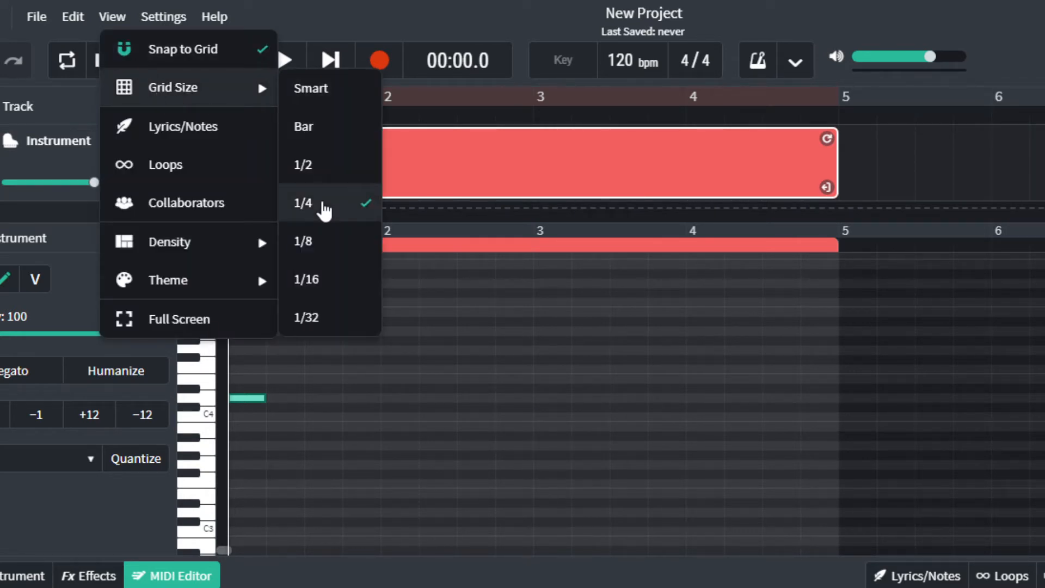
left_click(329, 167)
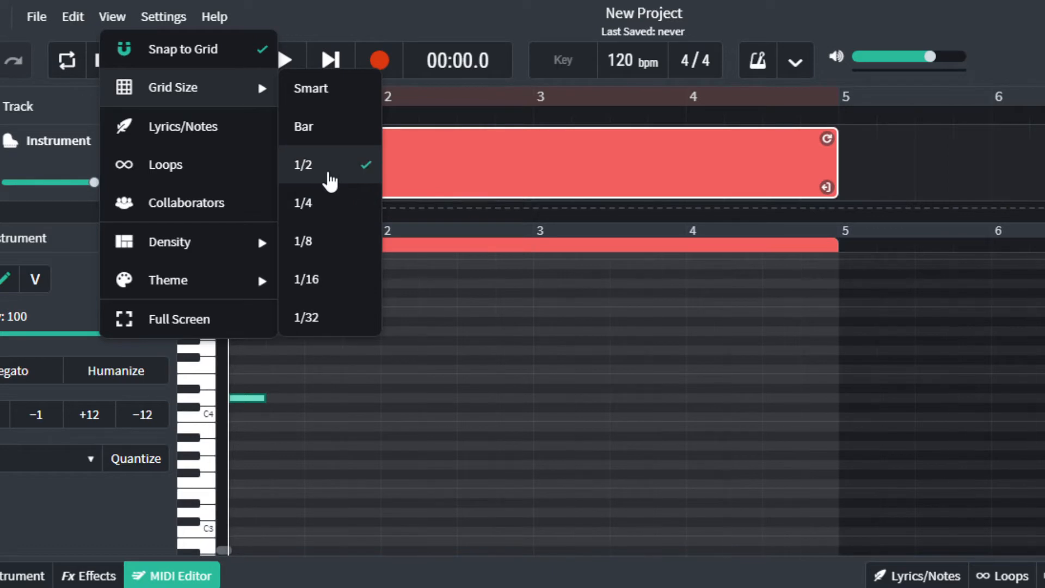
right_click(367, 298)
left_click(258, 227)
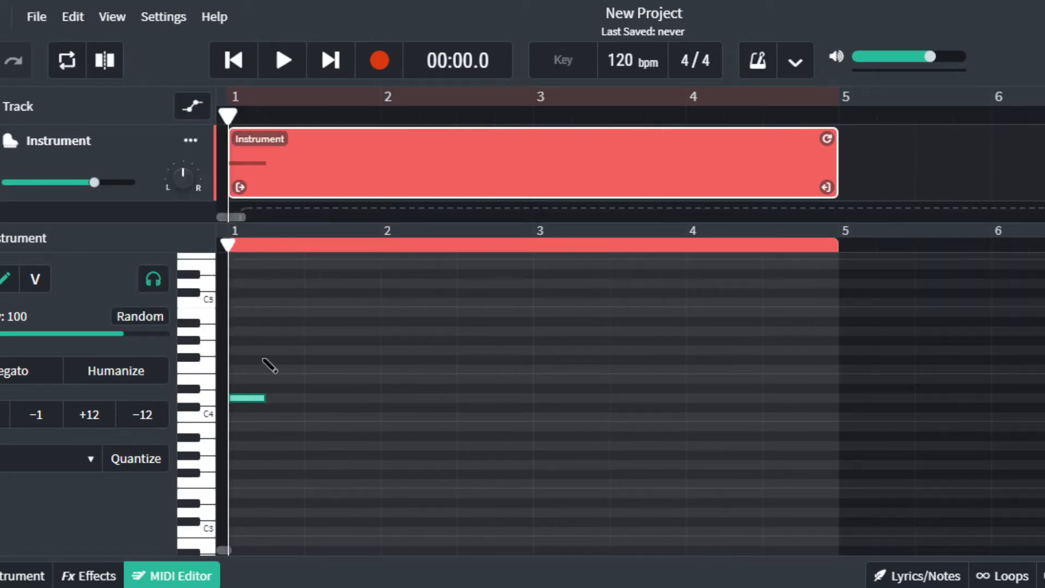
Remove a trial half-bar note and set the grid size to Bar.
left_click(243, 350)
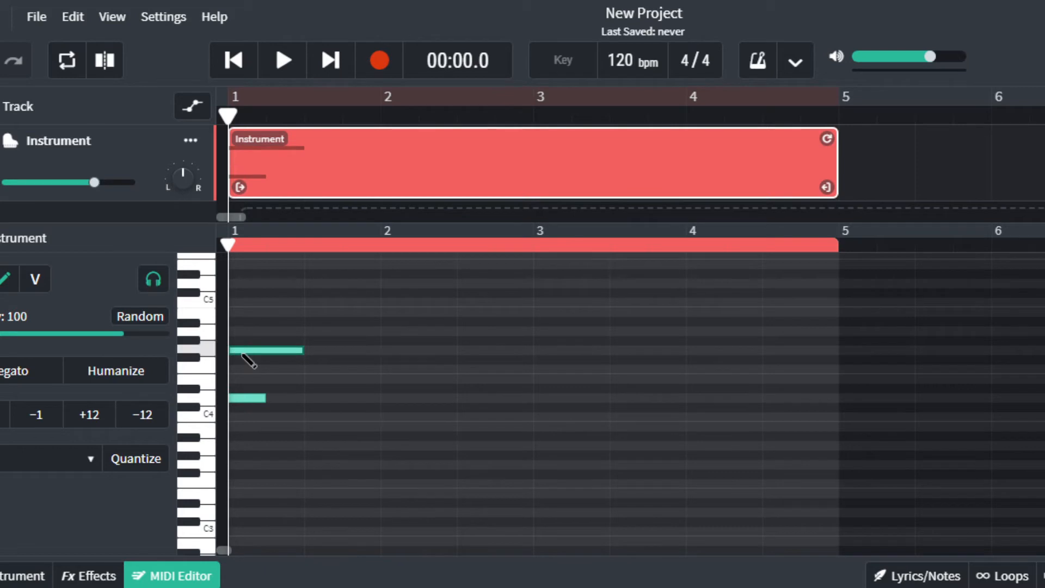
right_click(294, 351)
left_click(321, 380)
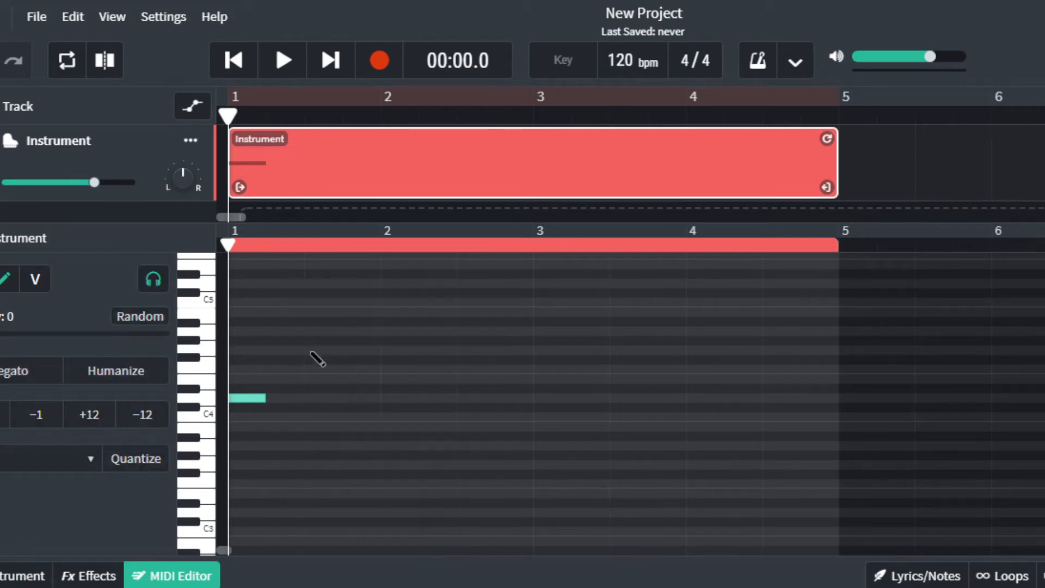
left_click(111, 17)
mouse_move(191, 96)
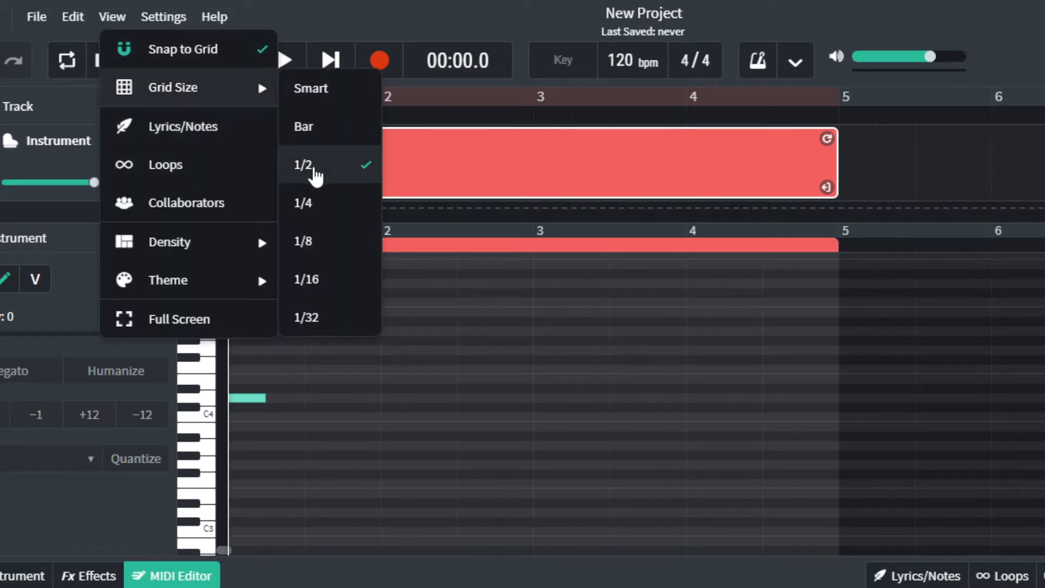
left_click(305, 126)
Delete the short starting note and draw a one-bar note across bar 1.
right_click(259, 398)
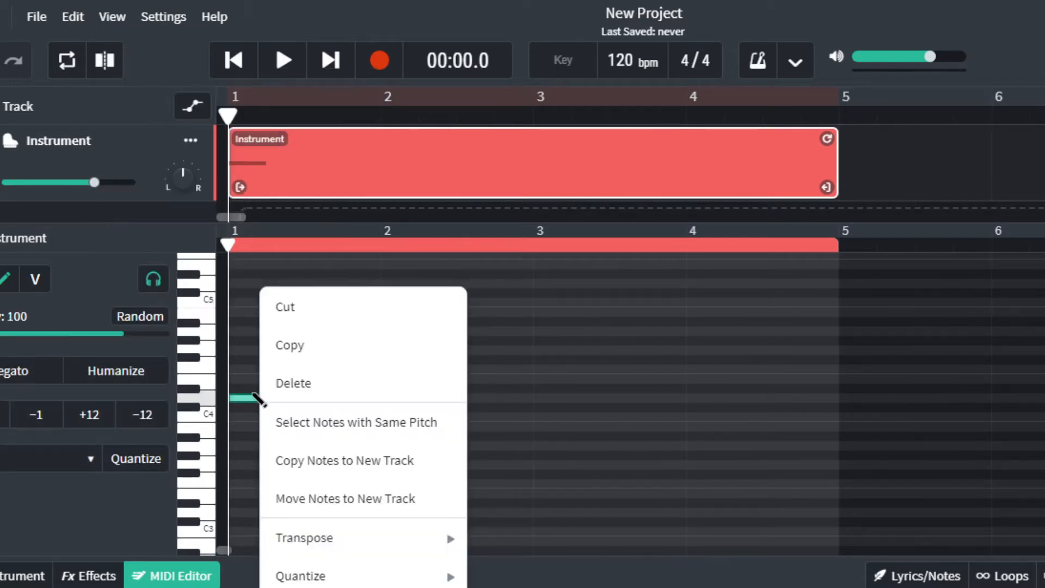
left_click(292, 386)
left_click(239, 368)
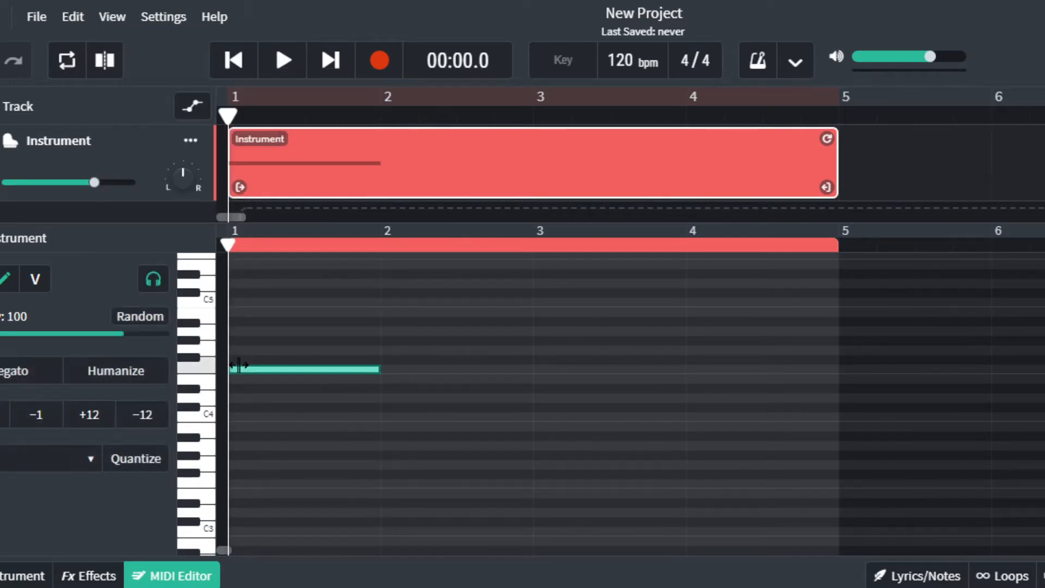
right_click(289, 375)
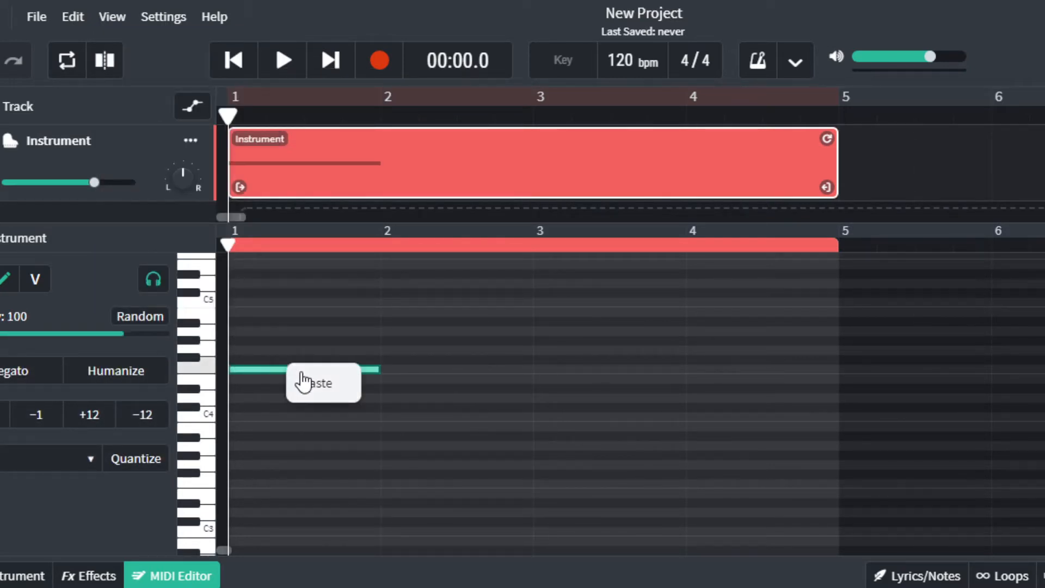
right_click(271, 377)
Delete the test note from the piano roll and scroll the keyboard range.
left_click(300, 382)
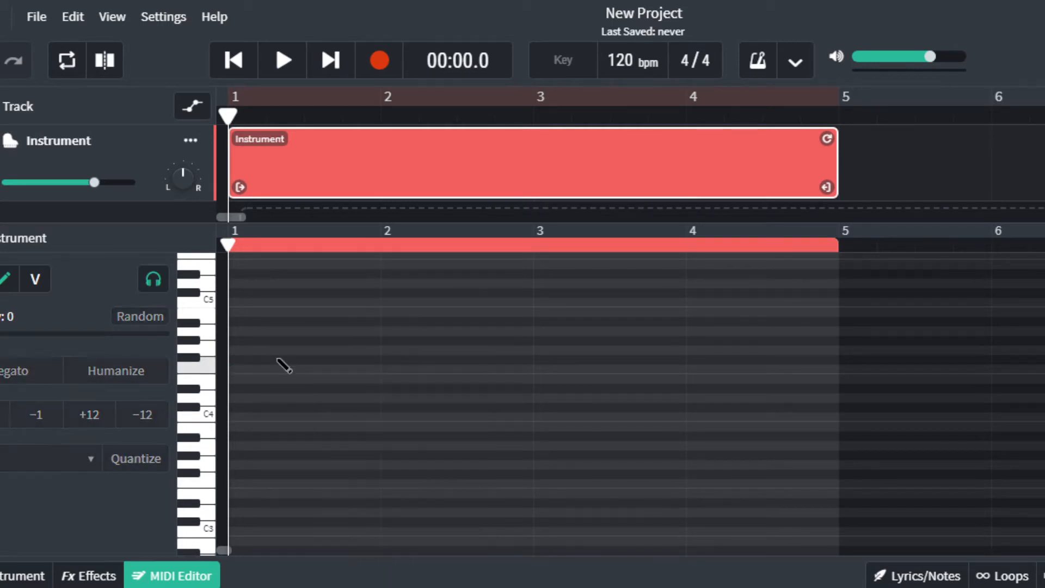
scroll(299, 369, "up", 5)
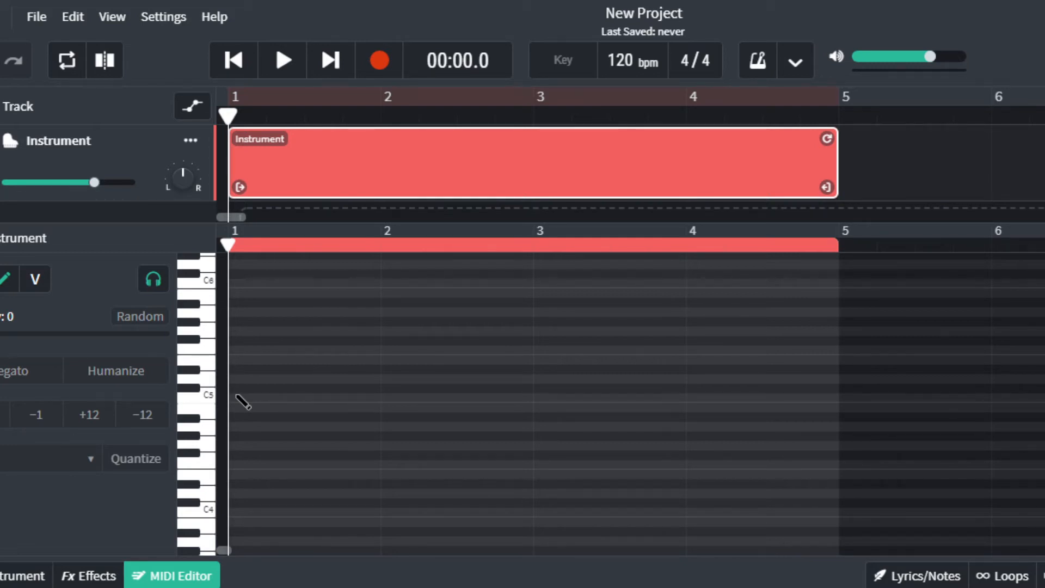
scroll(385, 343, "up", 4)
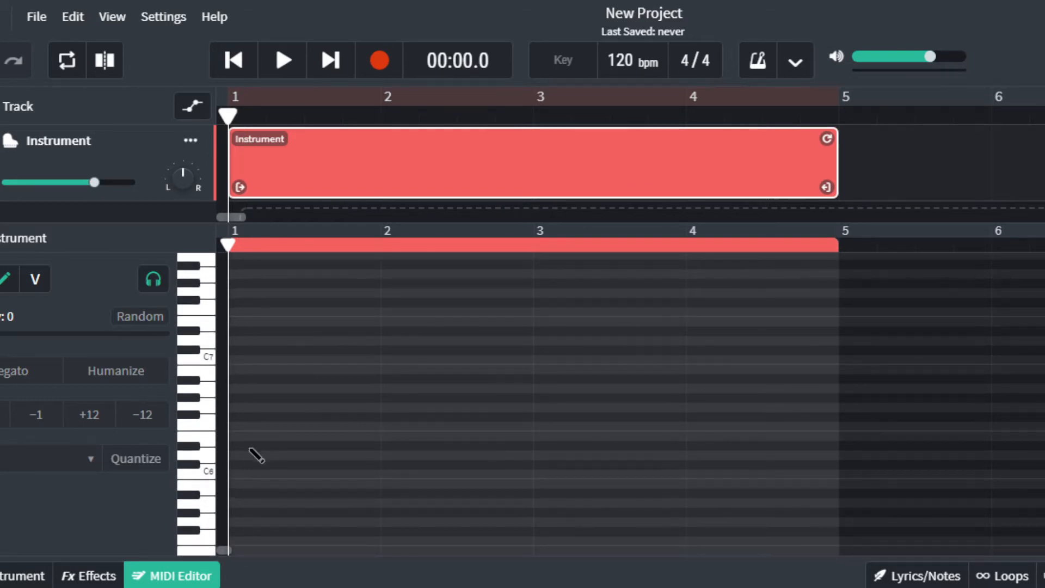
scroll(286, 450, "down", 4)
scroll(286, 449, "down", 8)
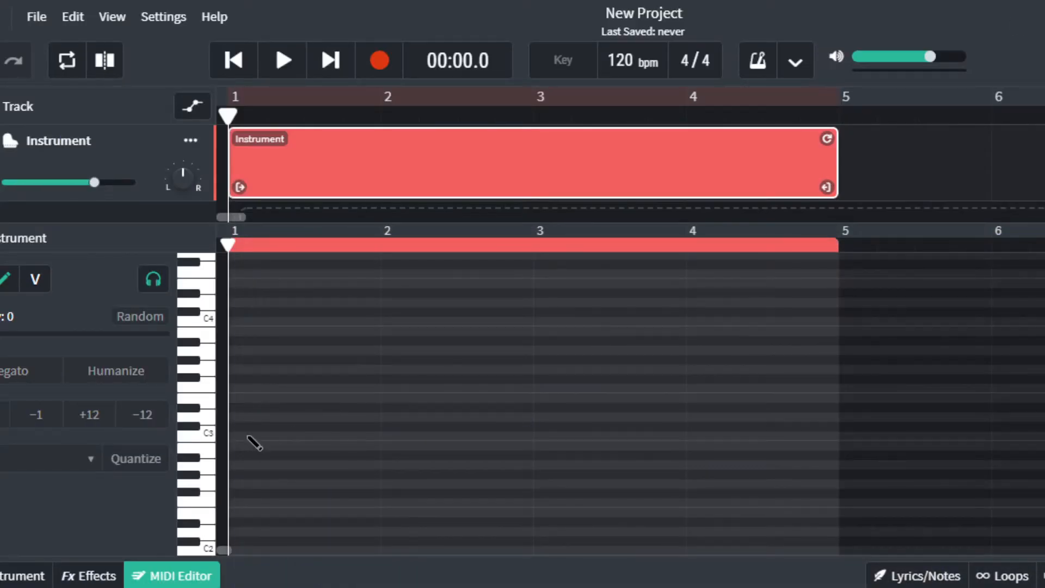
Try drawing and resizing a long C3 note, then delete it.
left_click(235, 434)
left_click_drag(235, 435, 773, 436)
left_click_drag(870, 473, 654, 469)
right_click(532, 438)
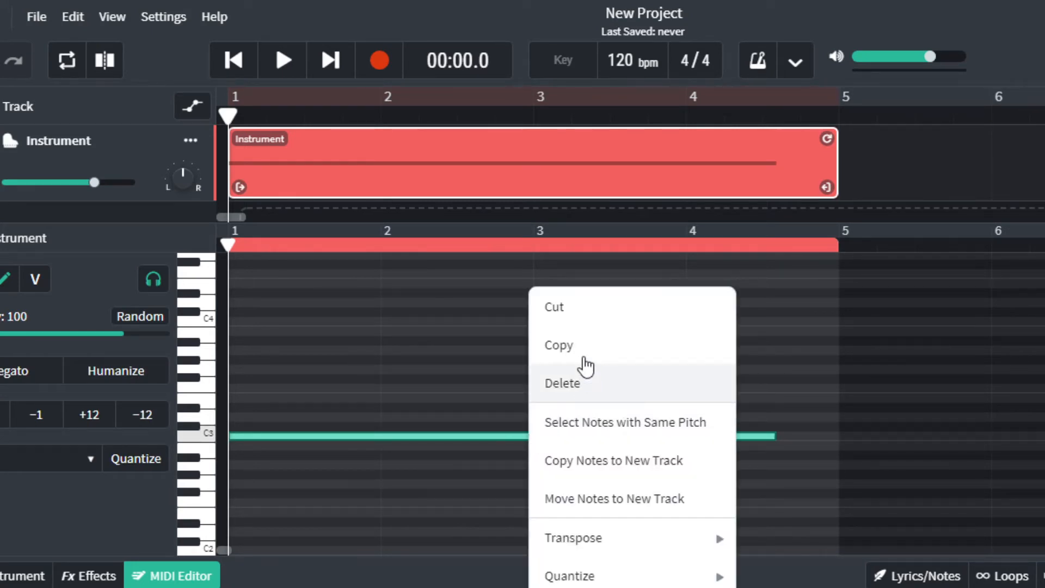
left_click(578, 384)
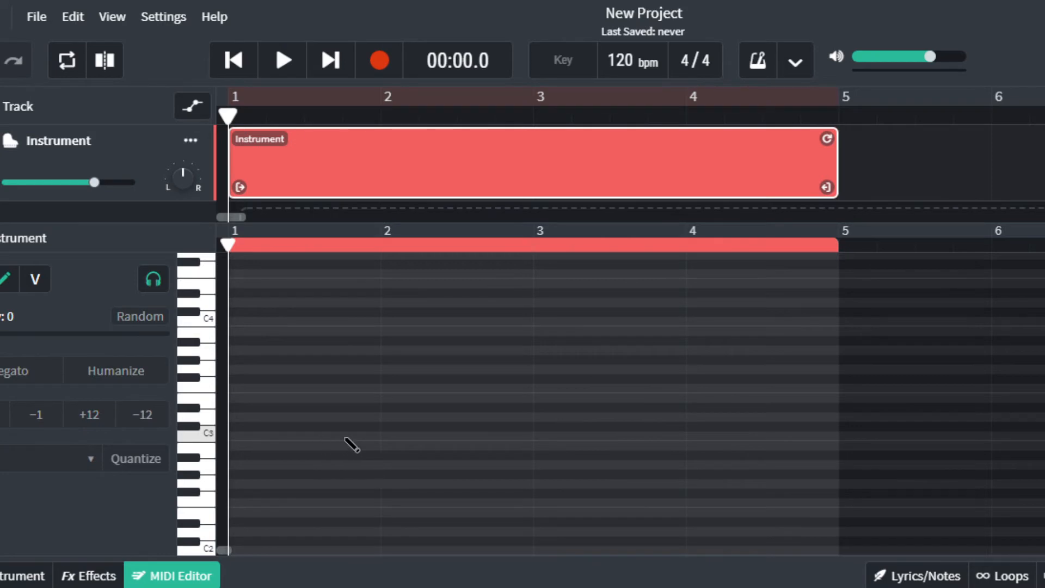
key("ctrl+z")
right_click(518, 438)
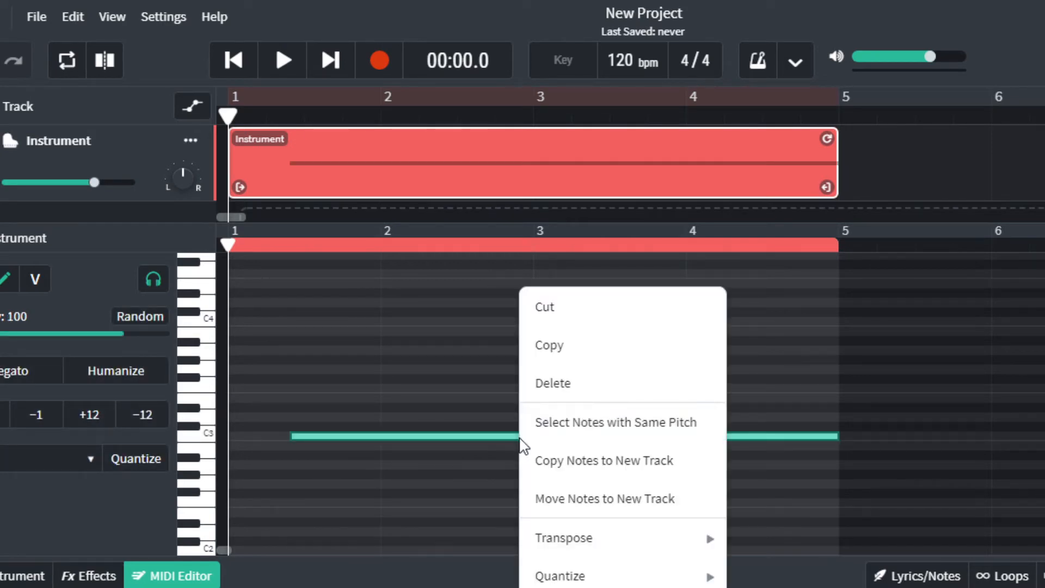
left_click(561, 381)
Turn off Snap to Grid, then draw and delete a trial long C3 note.
left_click(117, 24)
left_click(120, 46)
left_click(114, 24)
left_click(141, 51)
left_click(334, 436)
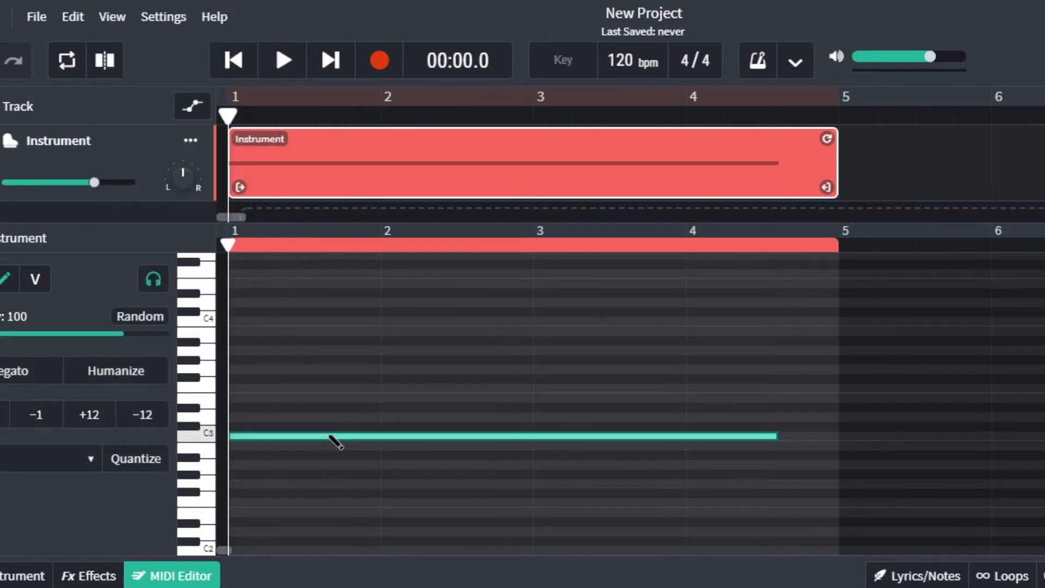
right_click(363, 444)
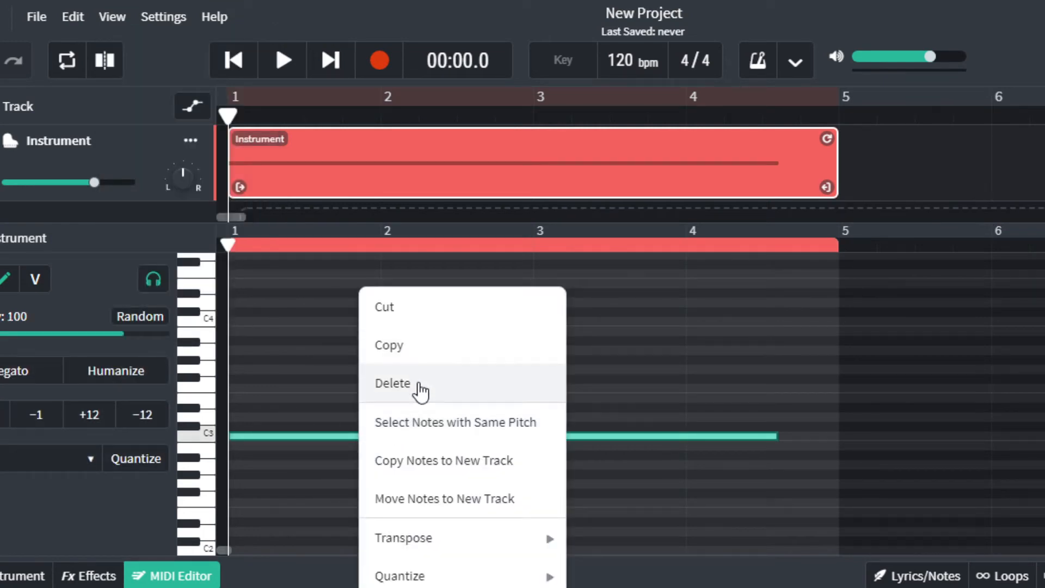
left_click(421, 388)
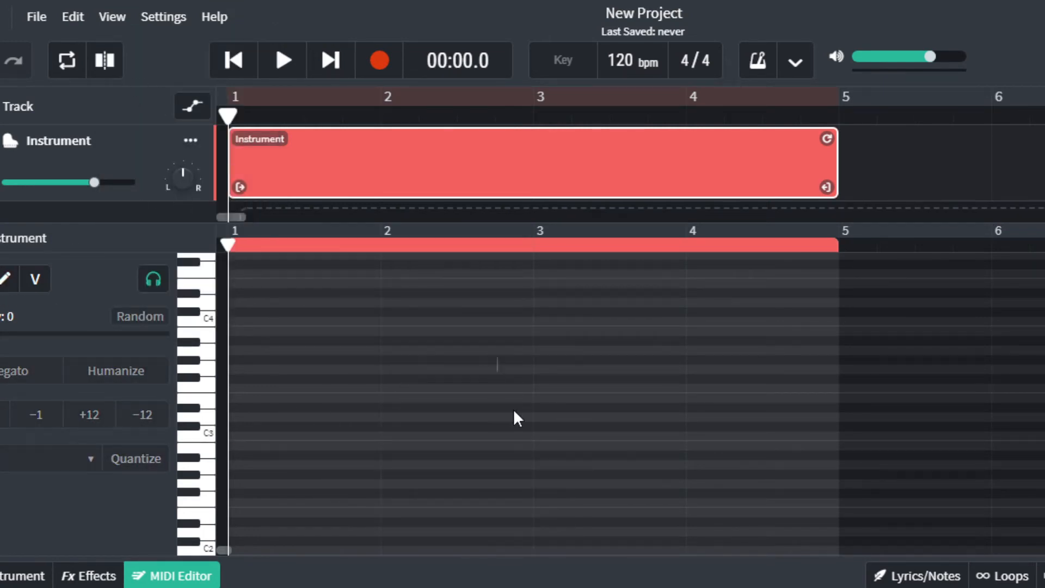
Build a one-bar C chord (C3, E3, G3) in bar 1.
left_click(6, 287)
left_click(396, 416)
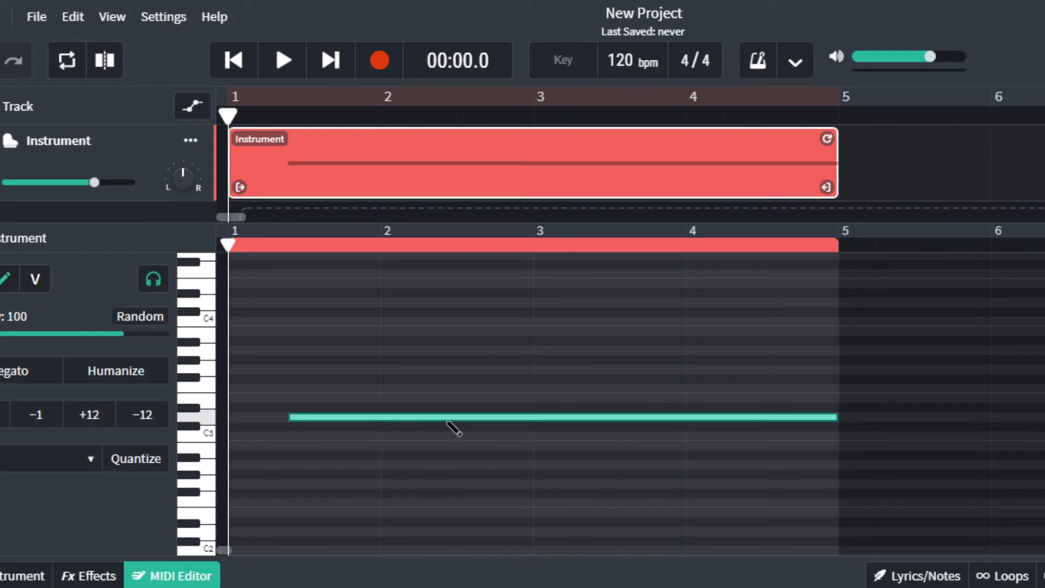
left_click_drag(292, 421, 698, 427)
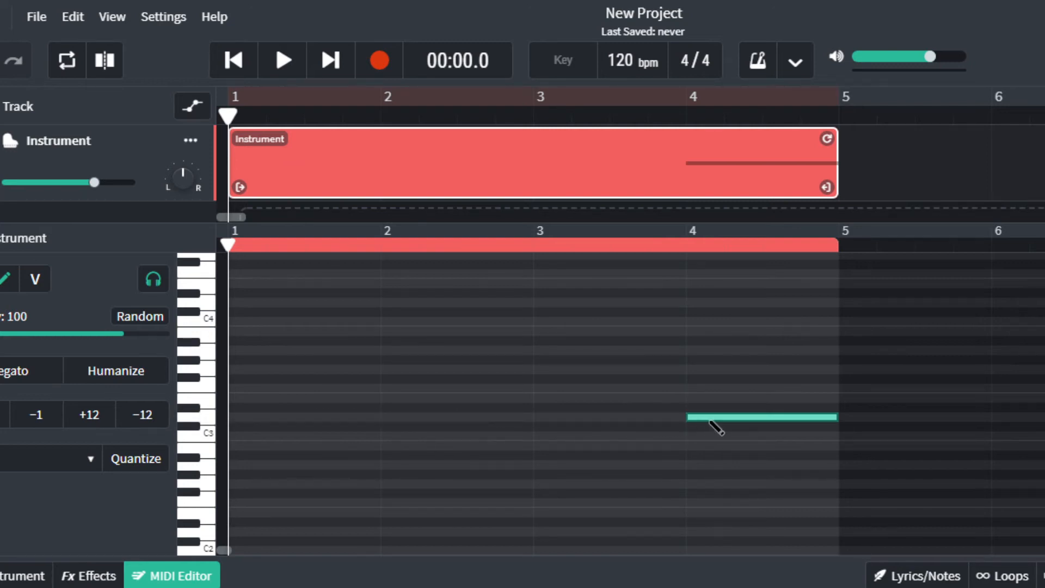
left_click_drag(773, 422, 280, 438)
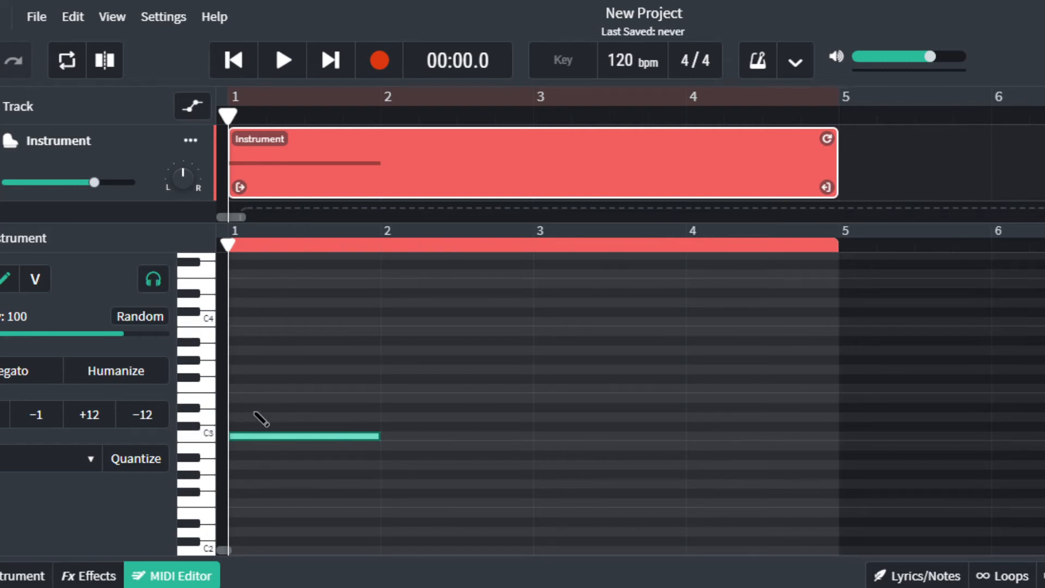
left_click(243, 398)
left_click(245, 371)
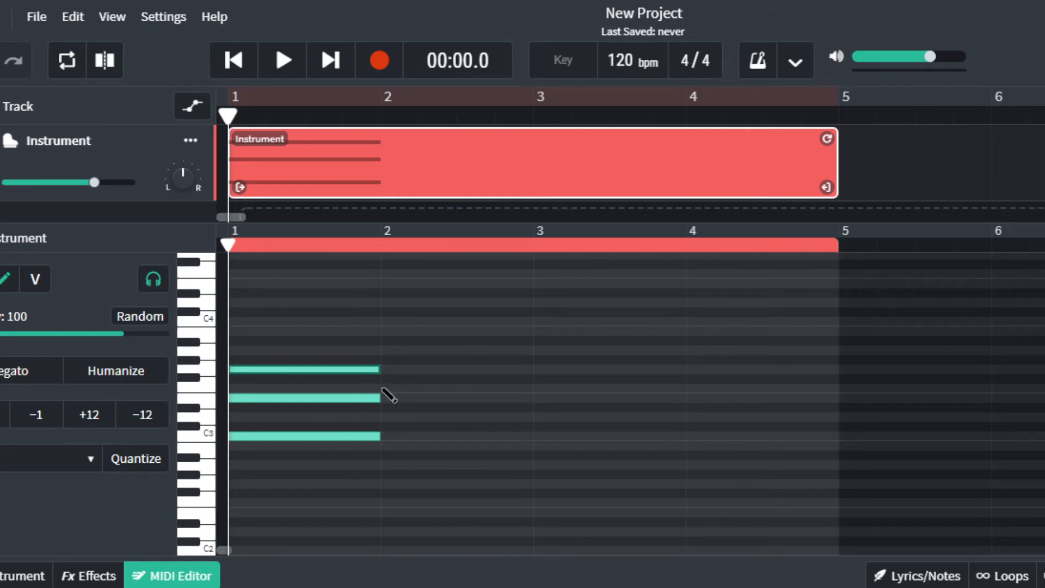
Add a G chord (G3, B3, D4) in bar 2 and an Am chord (A3, C4, E4) in bar 3.
left_click(403, 370)
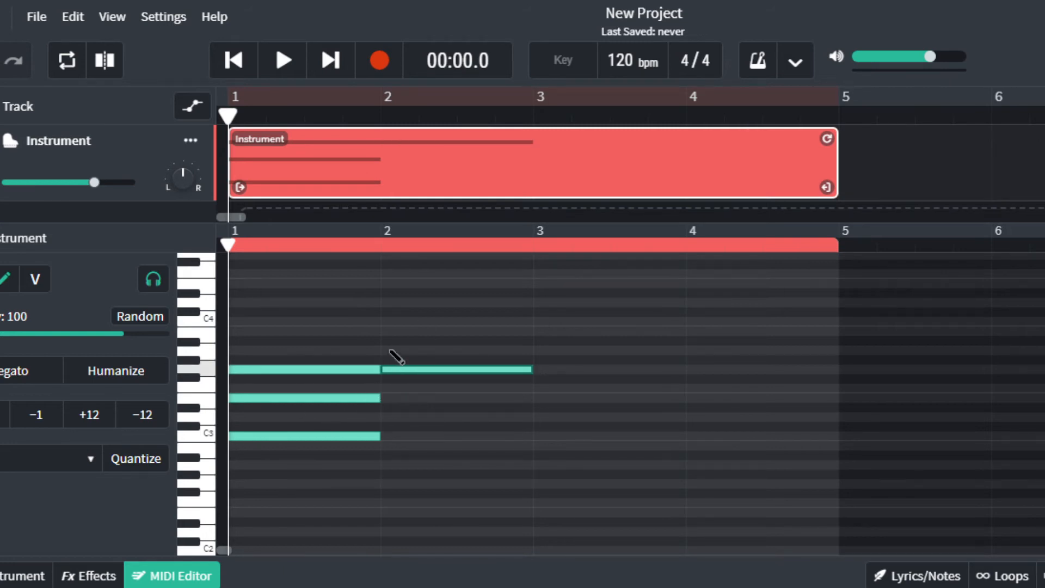
left_click(391, 331)
left_click(393, 303)
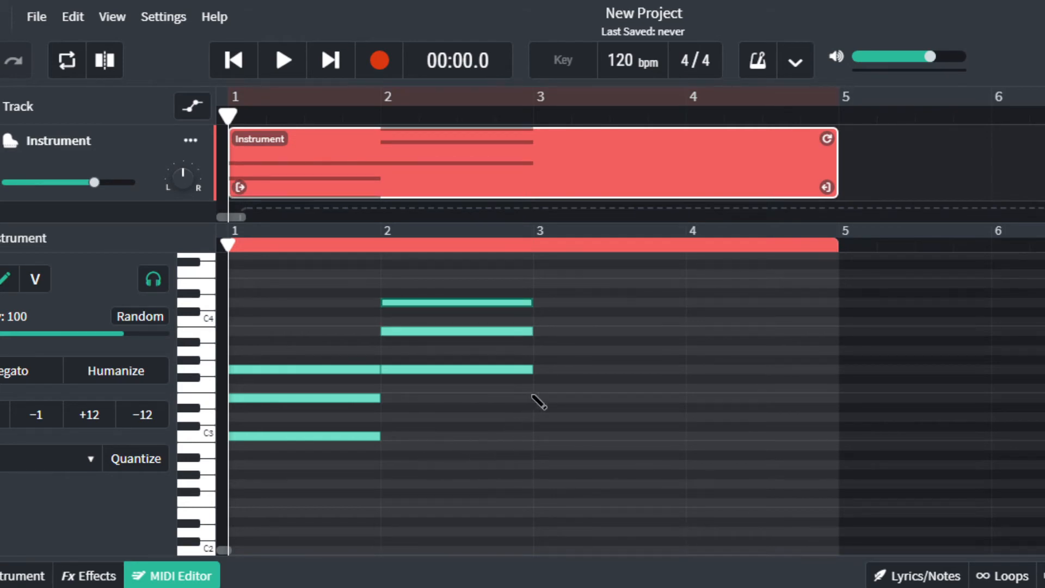
left_click(539, 350)
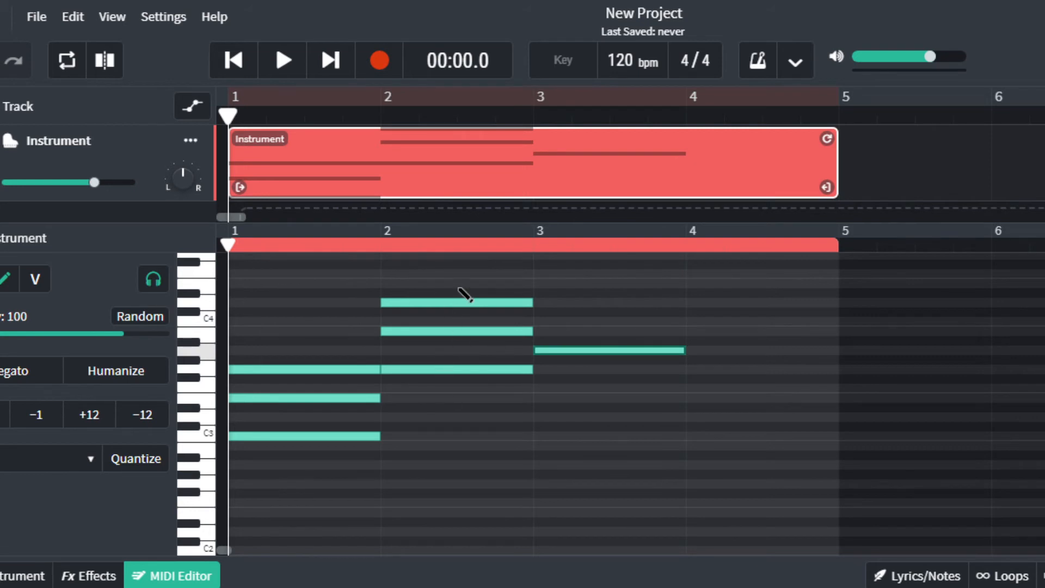
left_click(551, 323)
left_click(550, 293)
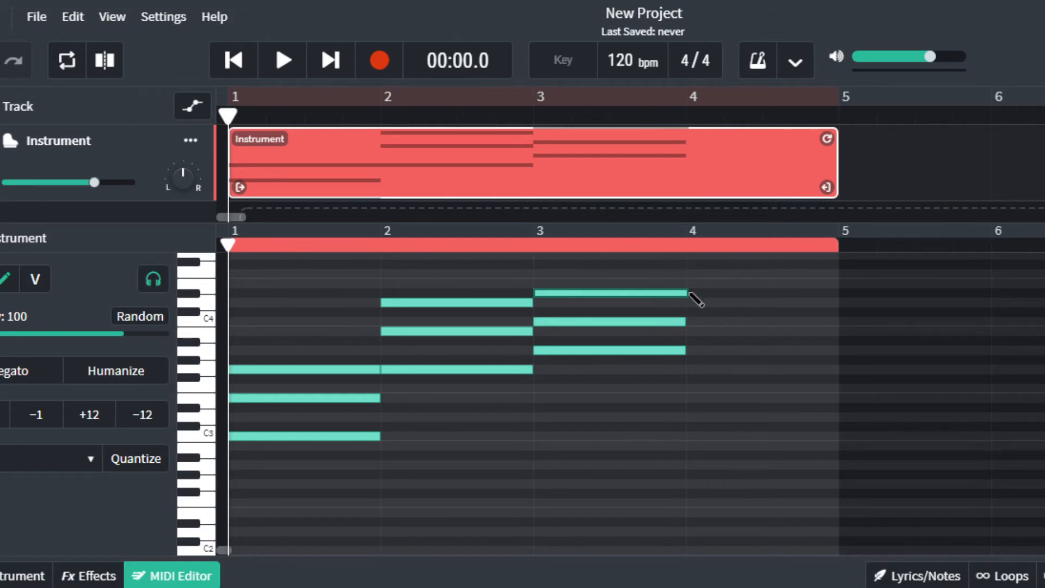
mouse_move(682, 293)
left_mouse_down()
mouse_move(818, 301)
mouse_move(716, 303)
left_mouse_up()
left_click_drag(619, 294, 618, 287)
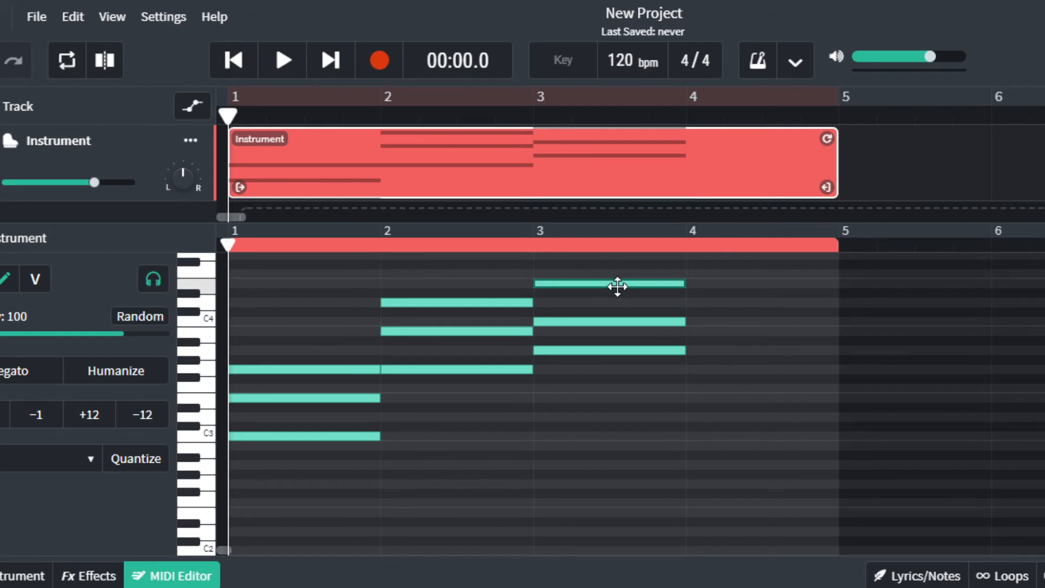
Add an F chord (F3, A3, C4) in bar 4, ending at bar 5.
left_click(690, 389)
left_click(696, 358)
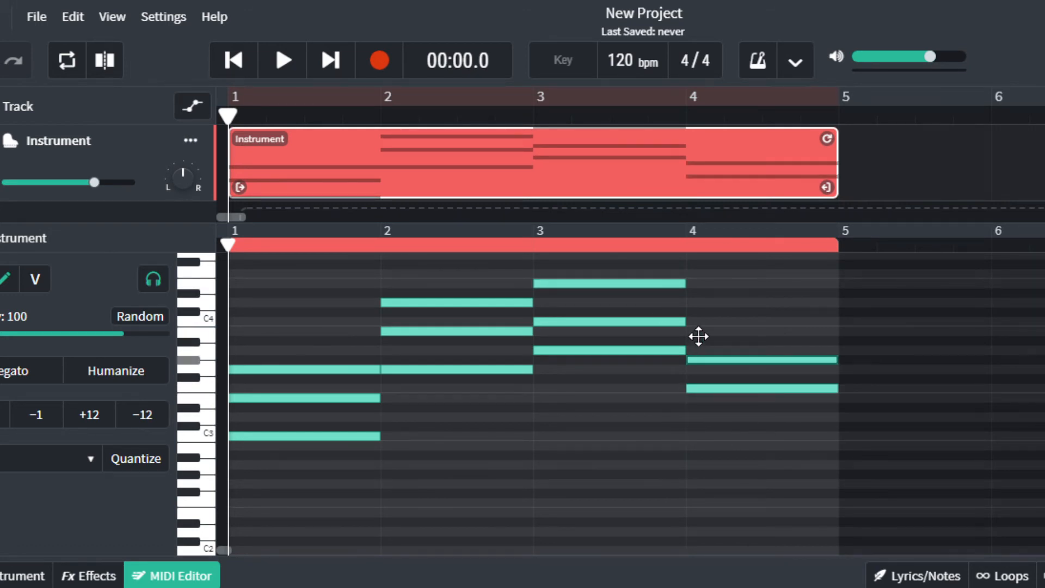
left_click_drag(709, 360, 691, 327)
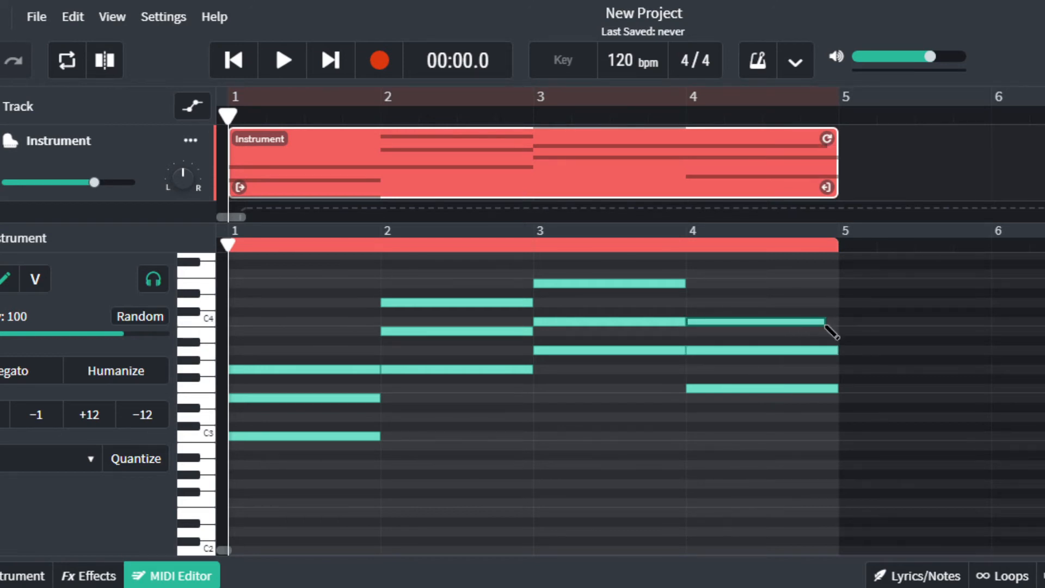
right_click(805, 325)
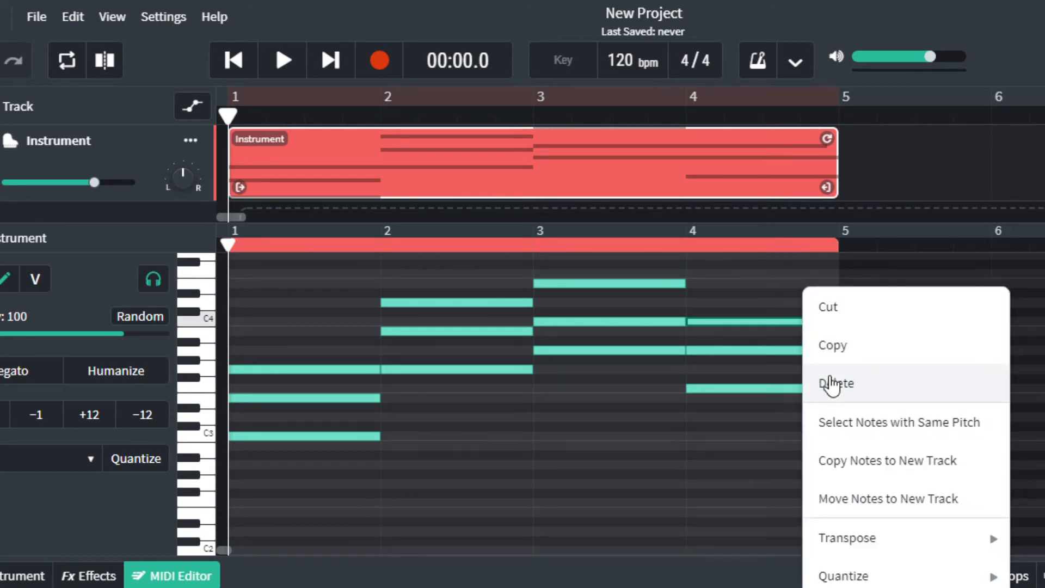
left_click(832, 379)
key("ctrl+z")
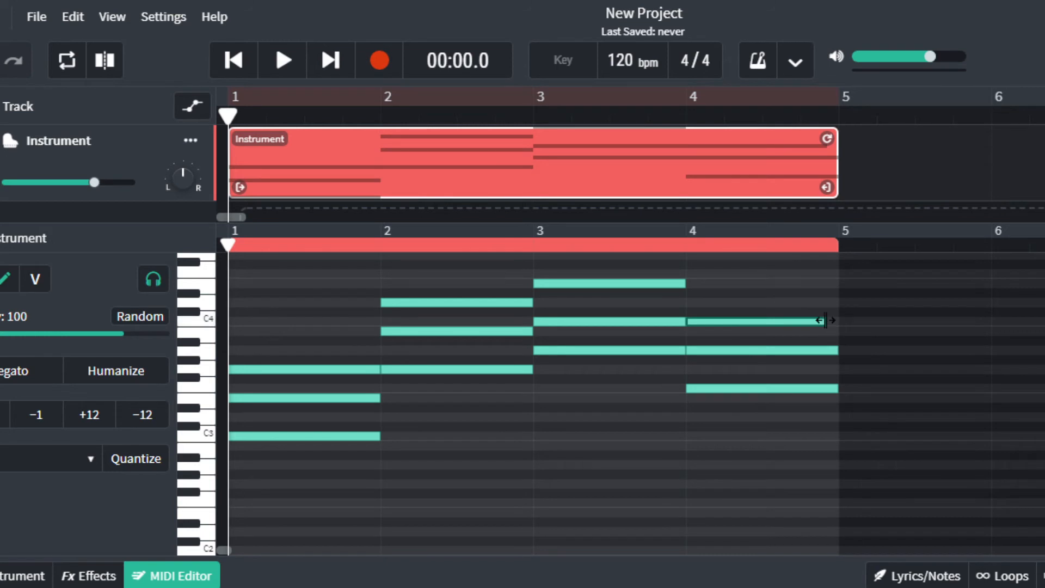
left_click_drag(825, 320, 839, 326)
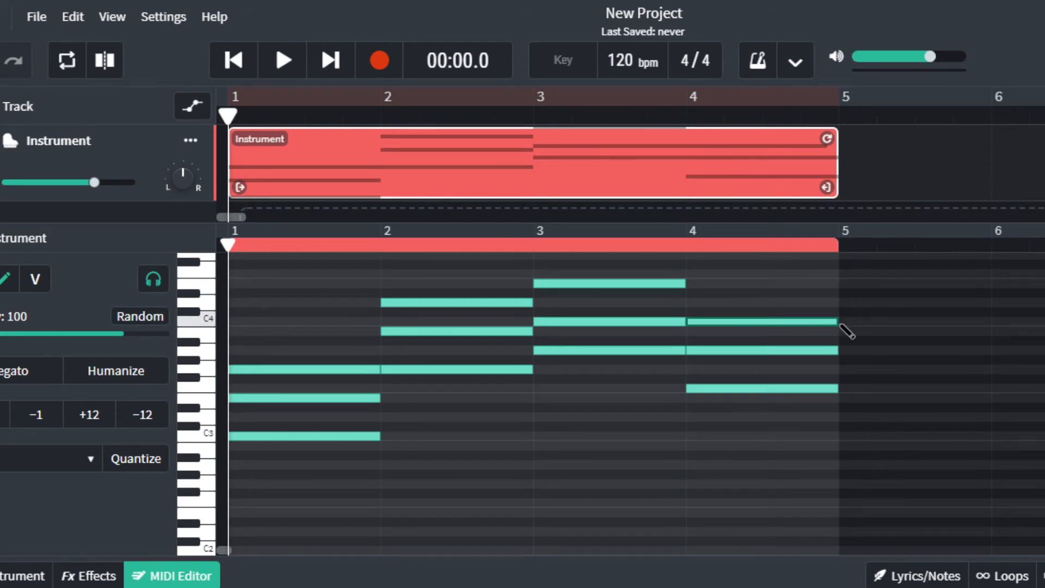
Remove a stray short note below the chords and play back the four-chord progression.
right_click(809, 509)
left_click_drag(545, 469, 610, 472)
right_click(611, 471)
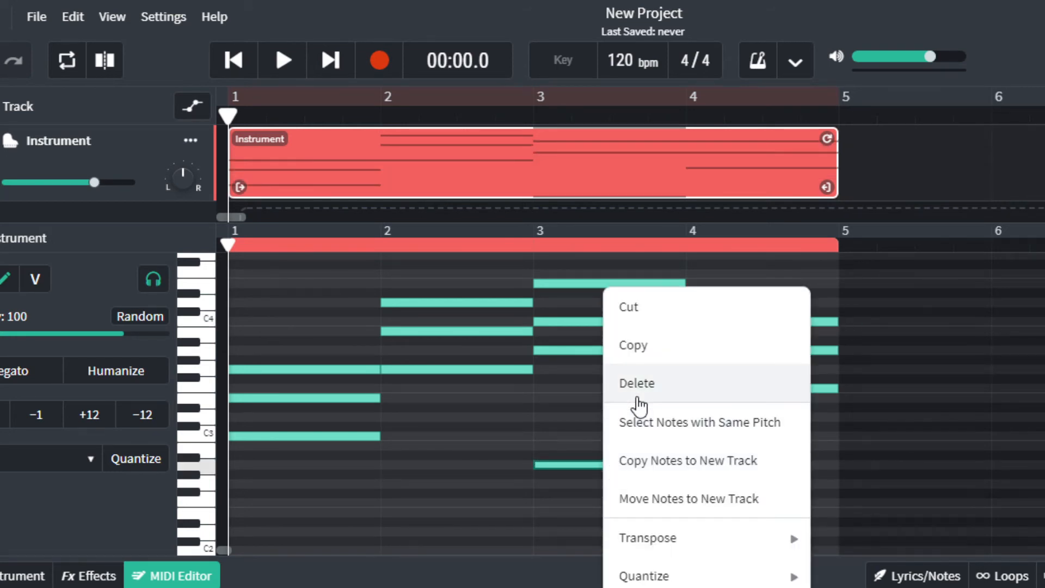
left_click(635, 384)
key("space")
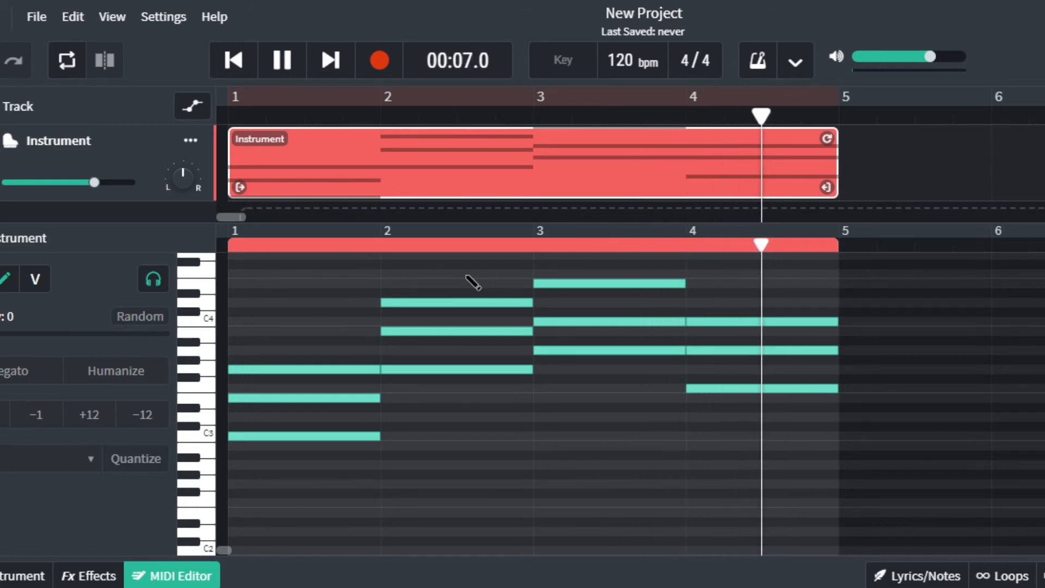
key("space")
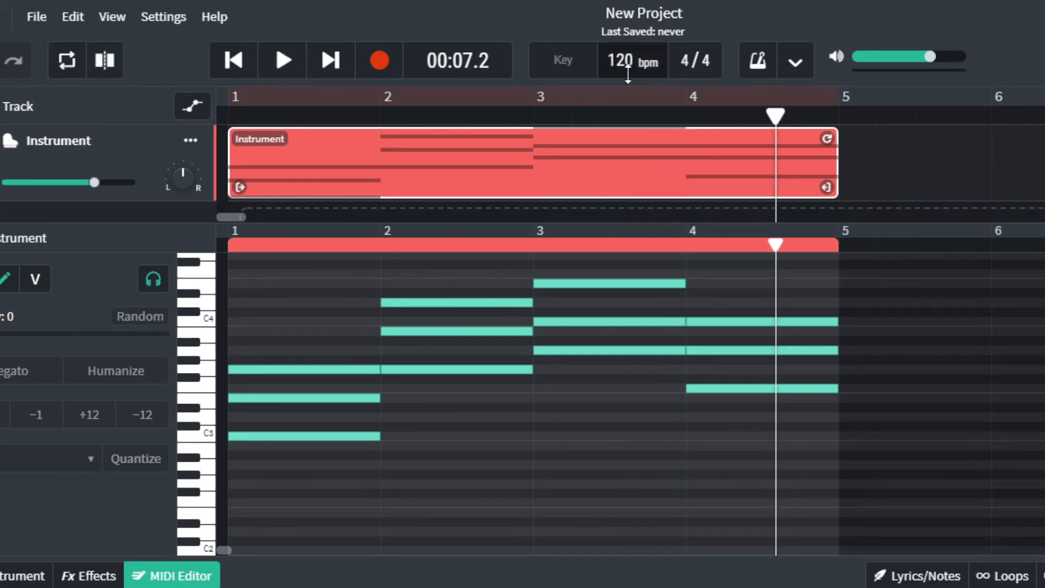
mouse_move(616, 60)
left_mouse_down()
mouse_move(634, 20)
mouse_move(629, 49)
left_mouse_up()
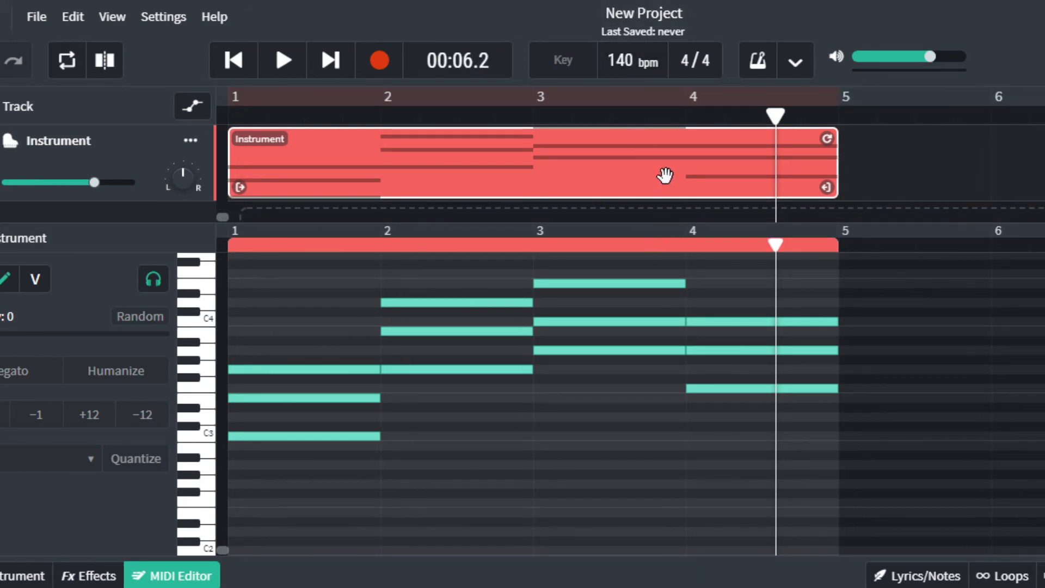
key("space")
key("space")
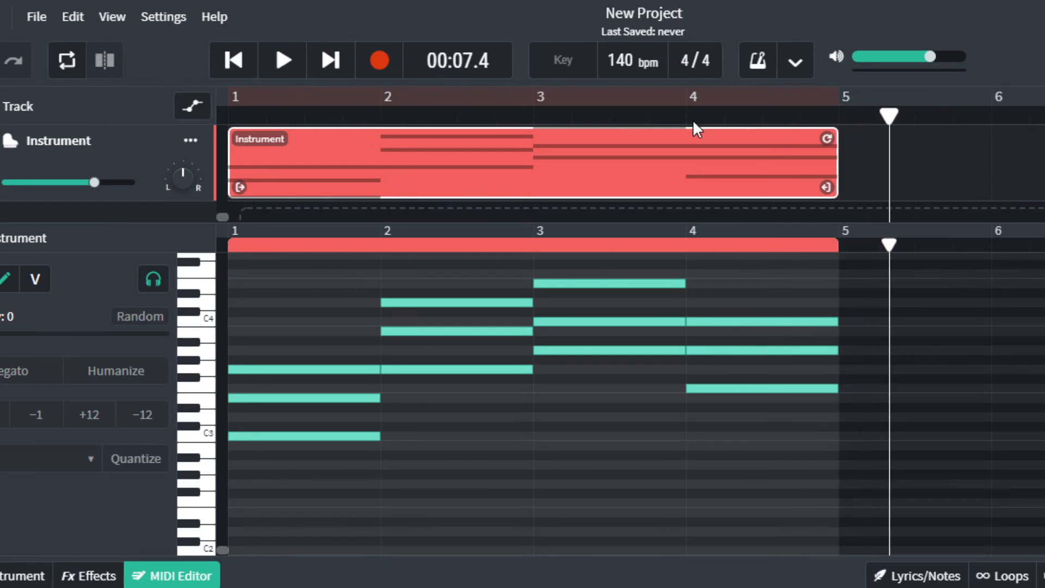
left_click_drag(889, 118, 227, 116)
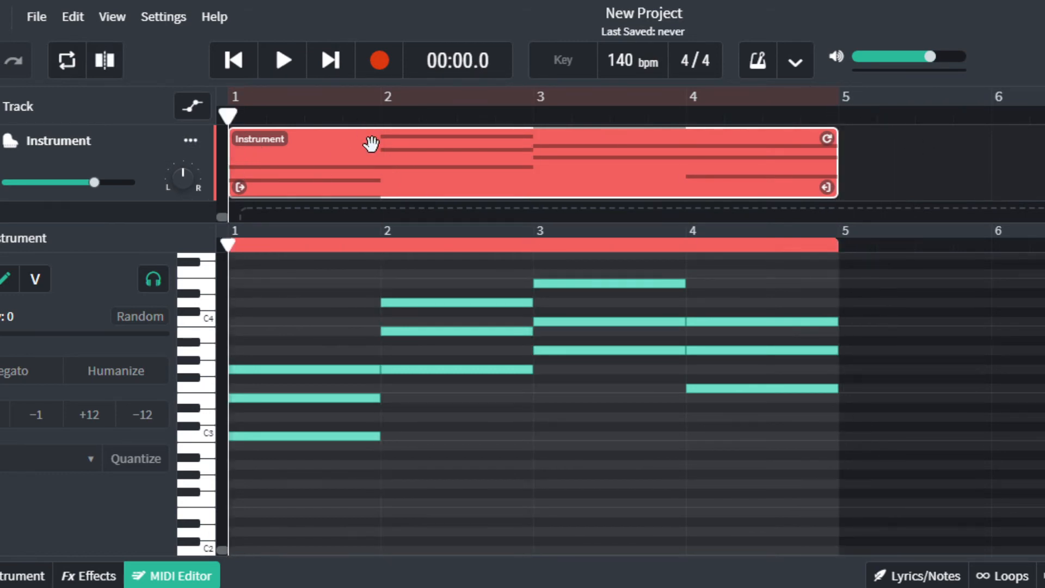
key("space")
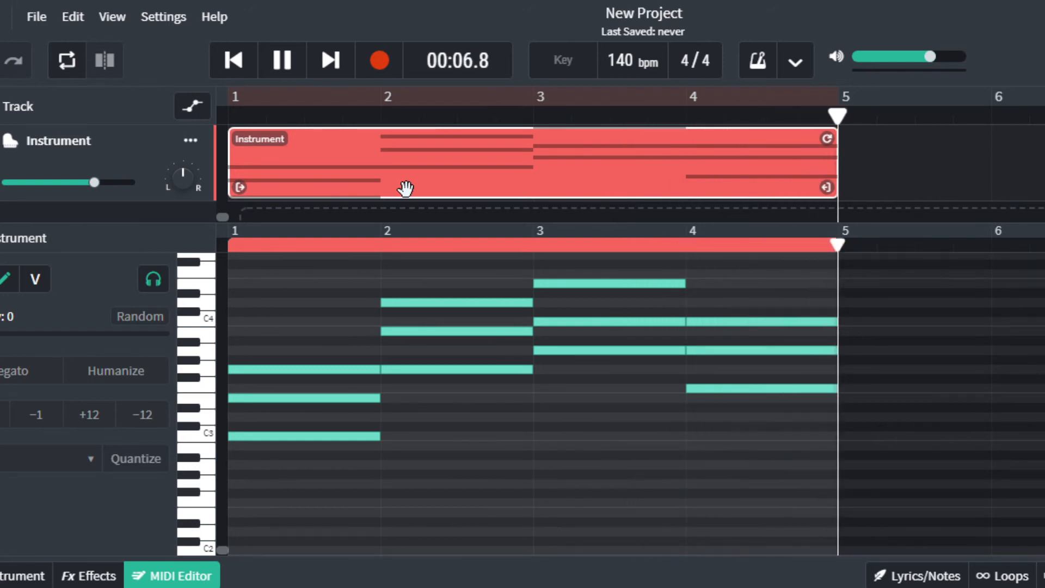
key("space")
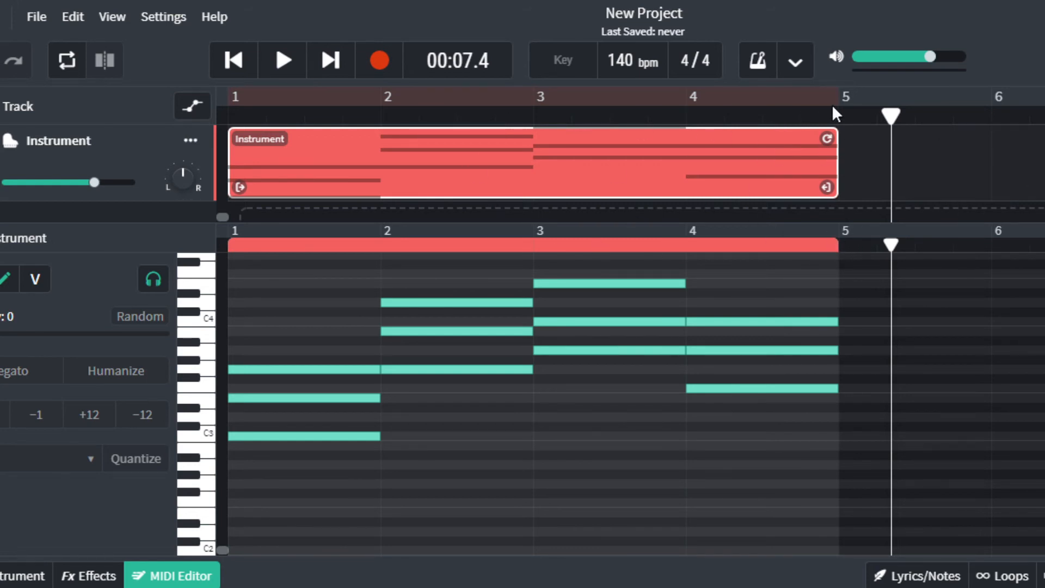
Look through the Settings and View menus and the ruler's time display options.
left_click(153, 17)
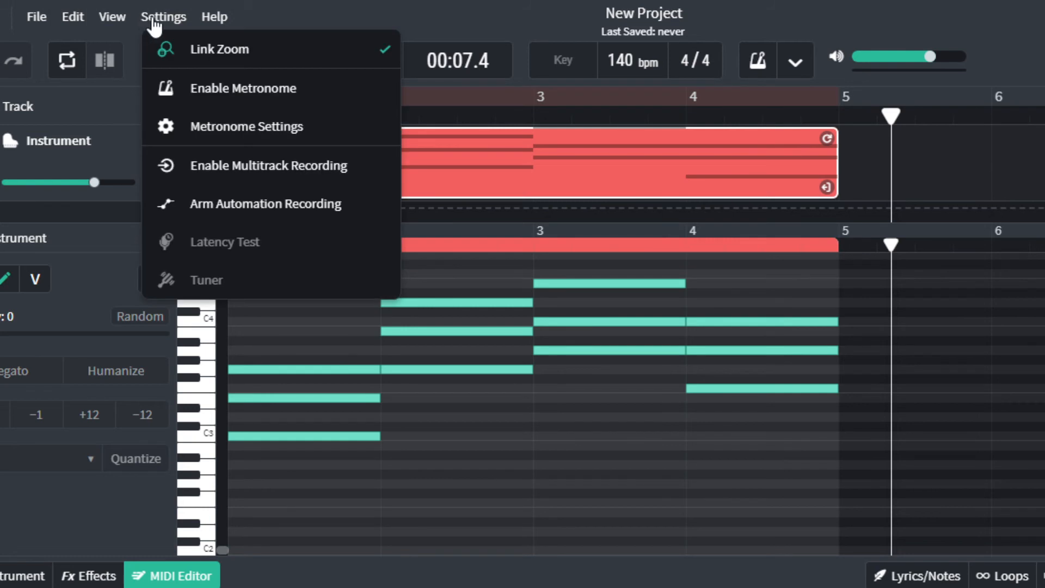
left_click(109, 23)
left_click(109, 27)
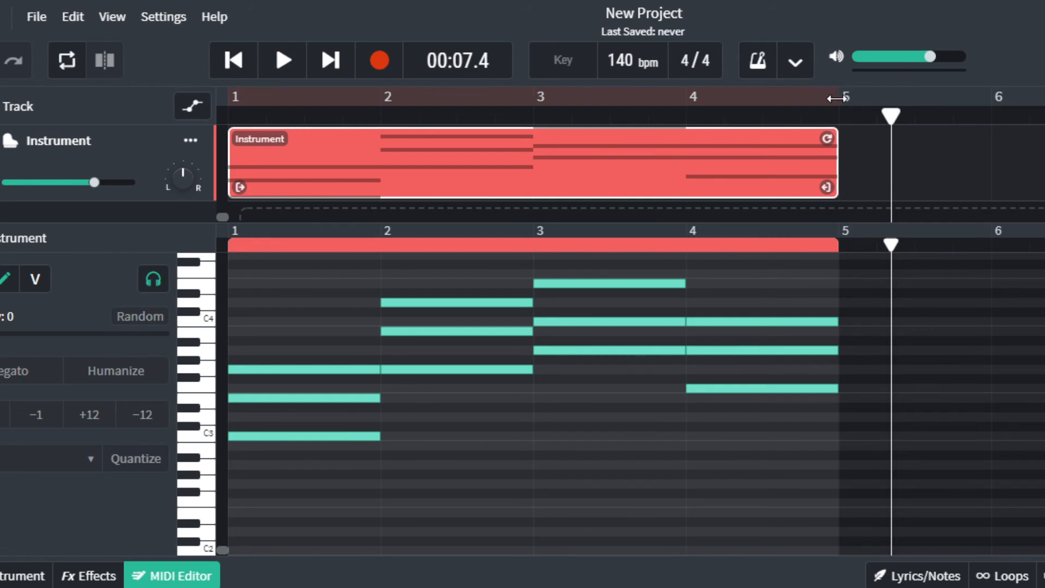
right_click(776, 109)
left_click(796, 66)
left_click(796, 68)
Set the loop region on the ruler to bars 1–4, then play and stop the looped progression.
key("l")
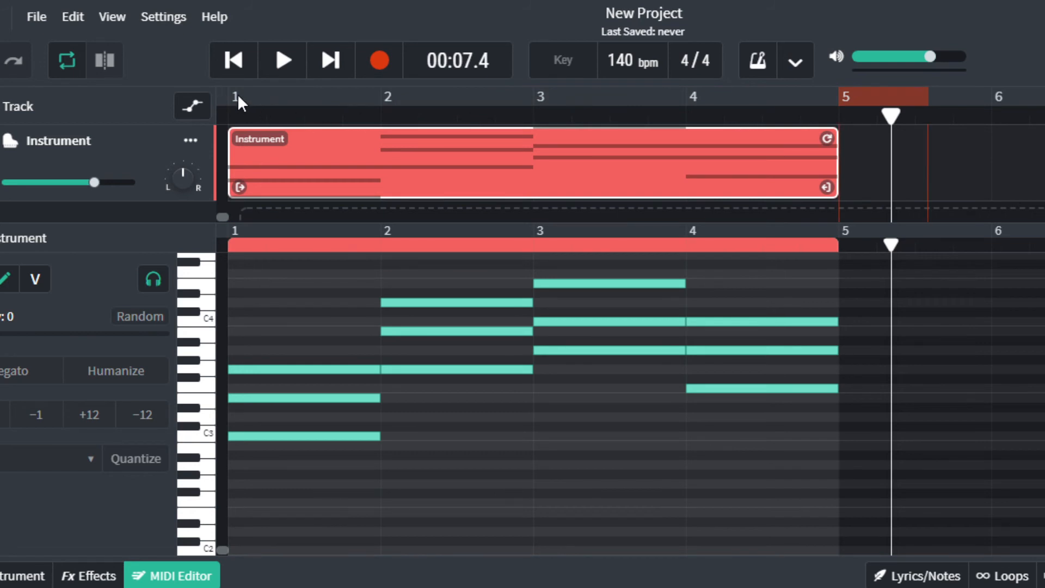
left_click_drag(235, 98, 379, 102)
left_click(282, 111)
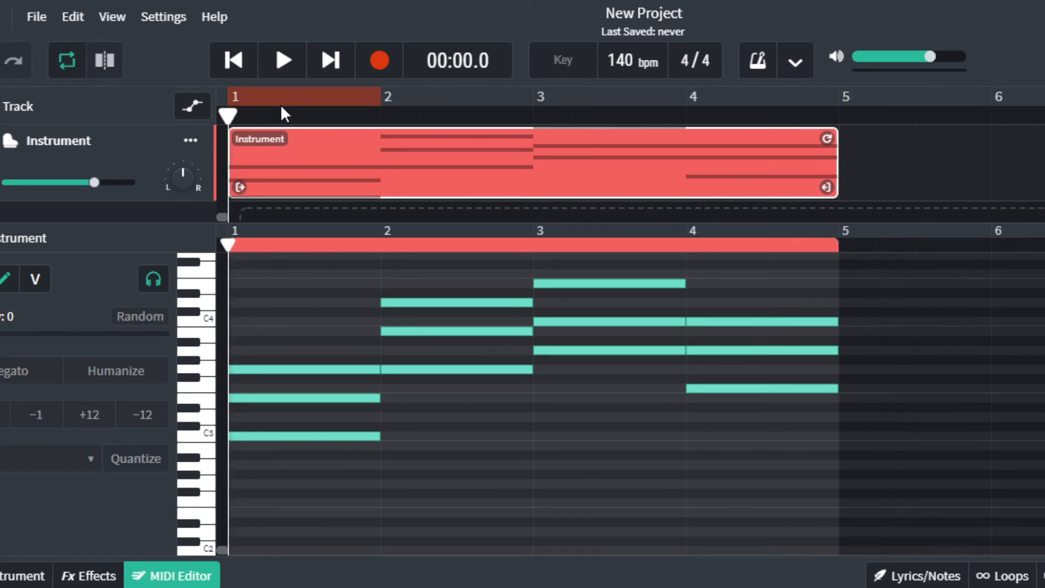
key("l")
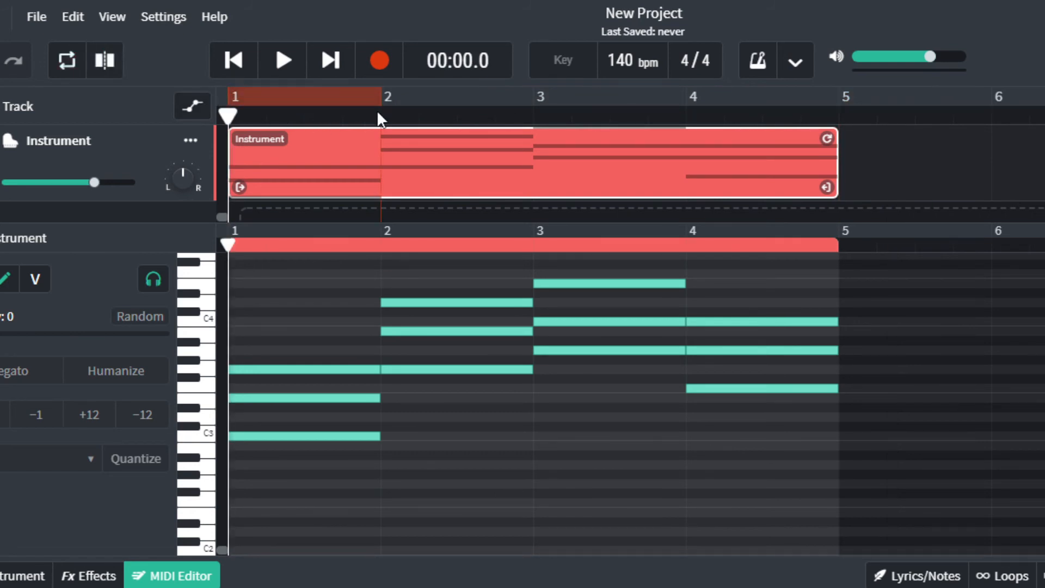
left_click_drag(388, 99, 839, 98)
key("space")
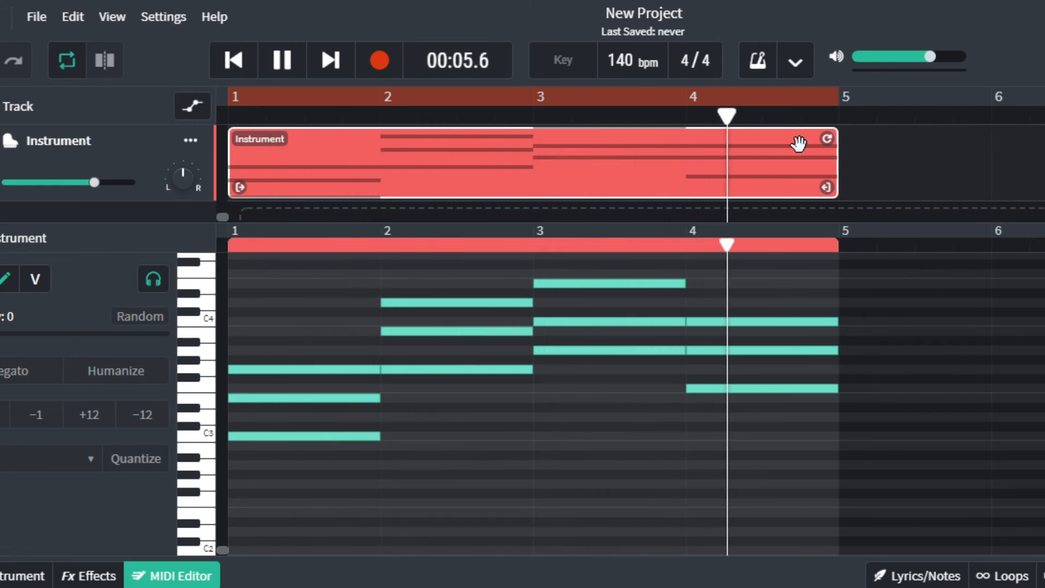
key("space")
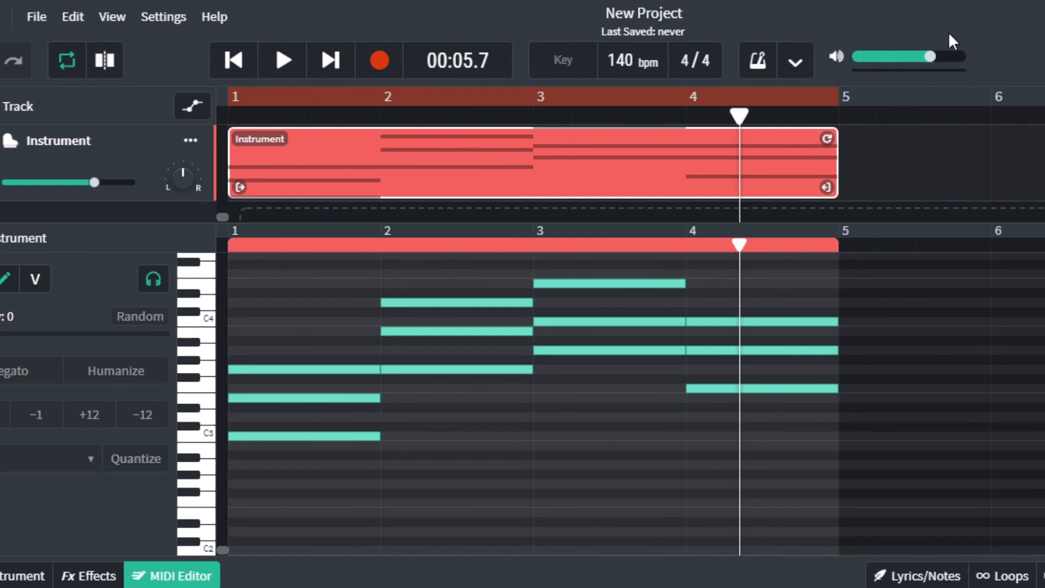
scroll(722, 306, "up", 3)
scroll(719, 313, "down", 3)
scroll(675, 319, "up", 3)
scroll(570, 361, "down", 3)
Save with Ctrl+S and retitle the project 'I V vi IV in C' with the author's name in brackets.
key("ctrl+s")
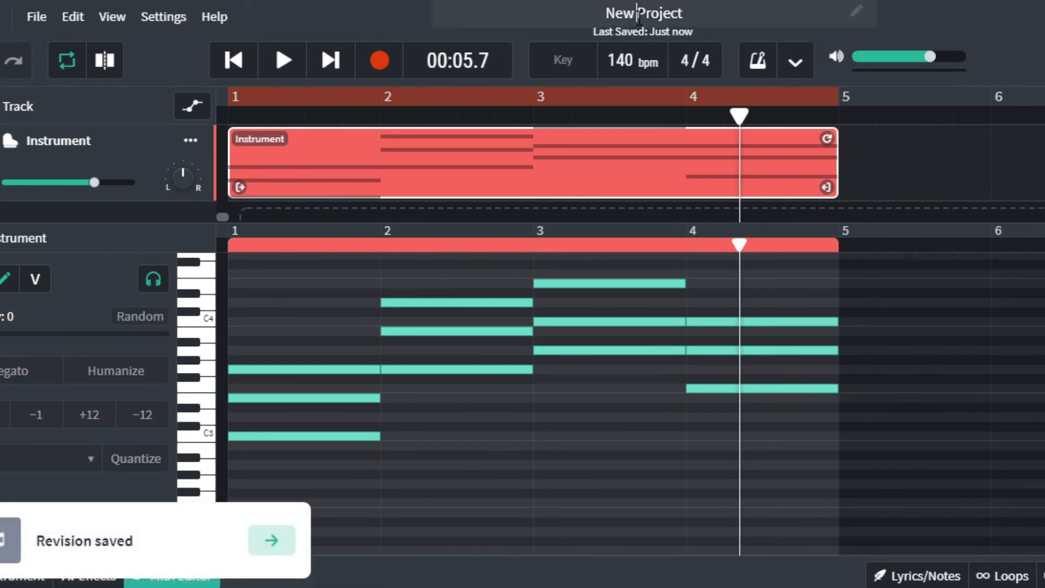
triple_click(705, 9)
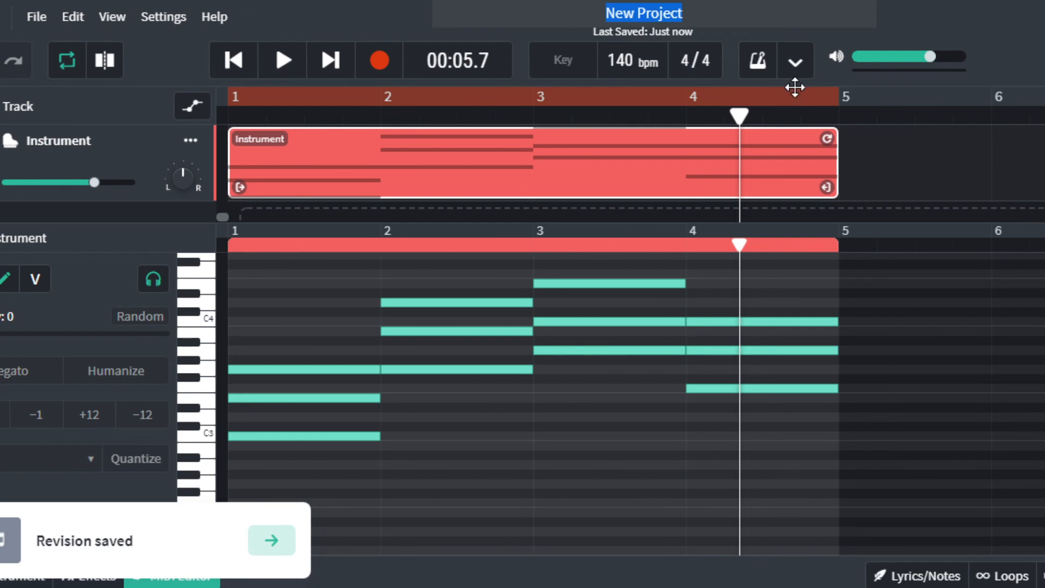
key("BackSpace")
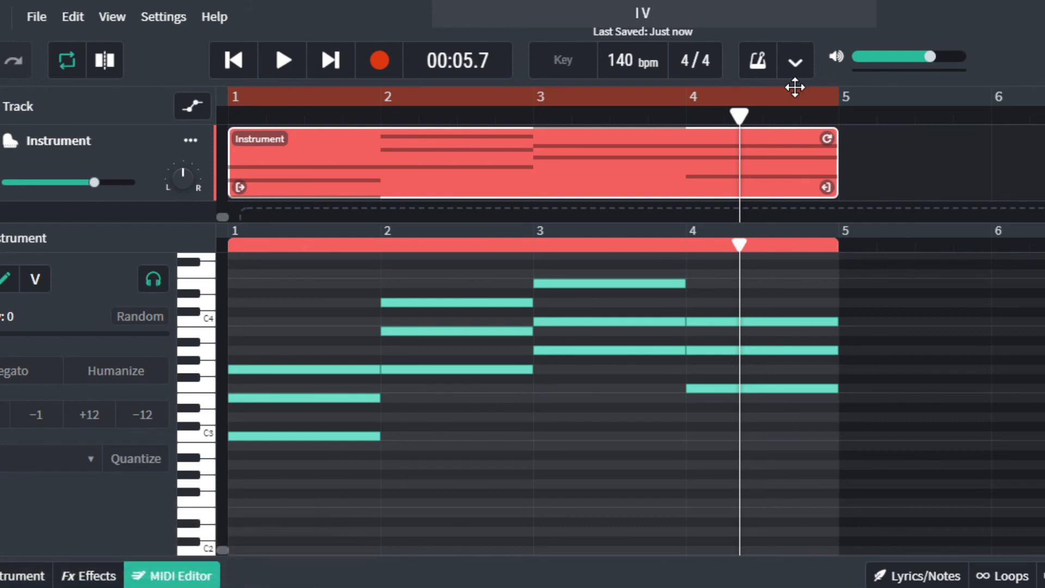
type("I V vi IV in C (")
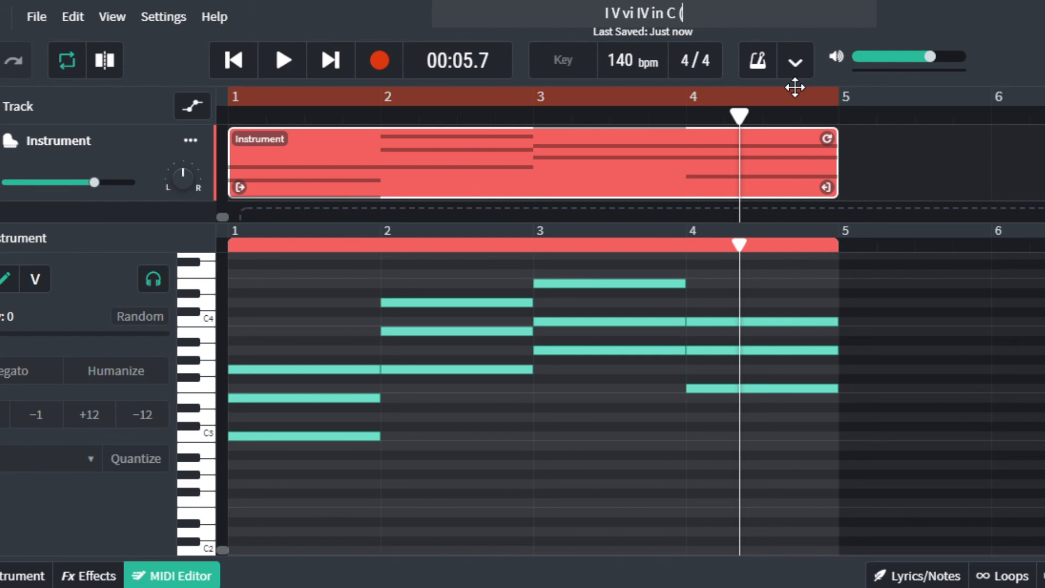
type("By Silbr")
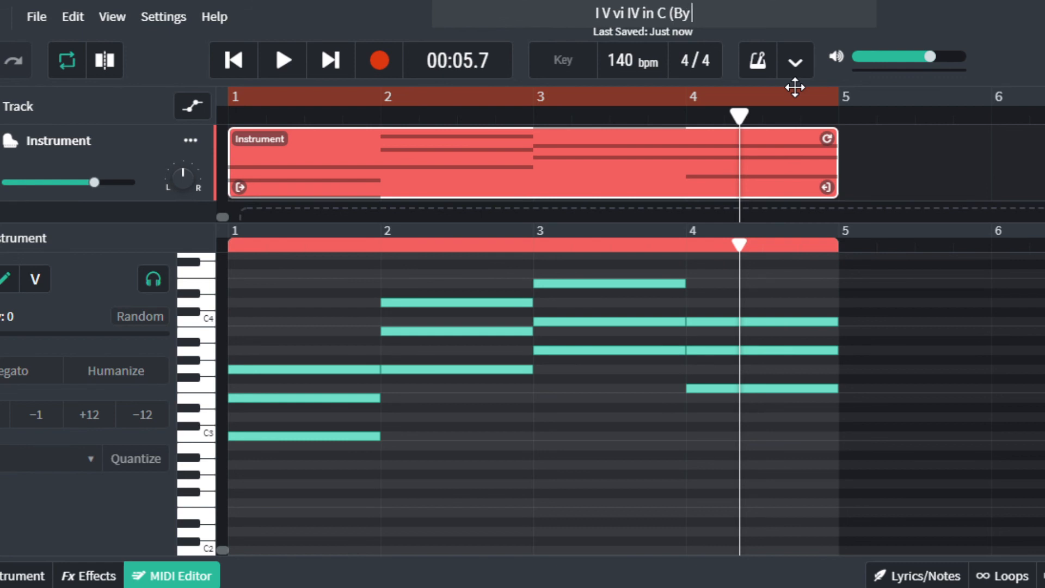
key("BackSpace")
key("BackSpace")
key("BackSpace")
key("BackSpace")
key("BackSpace")
key("BackSpace")
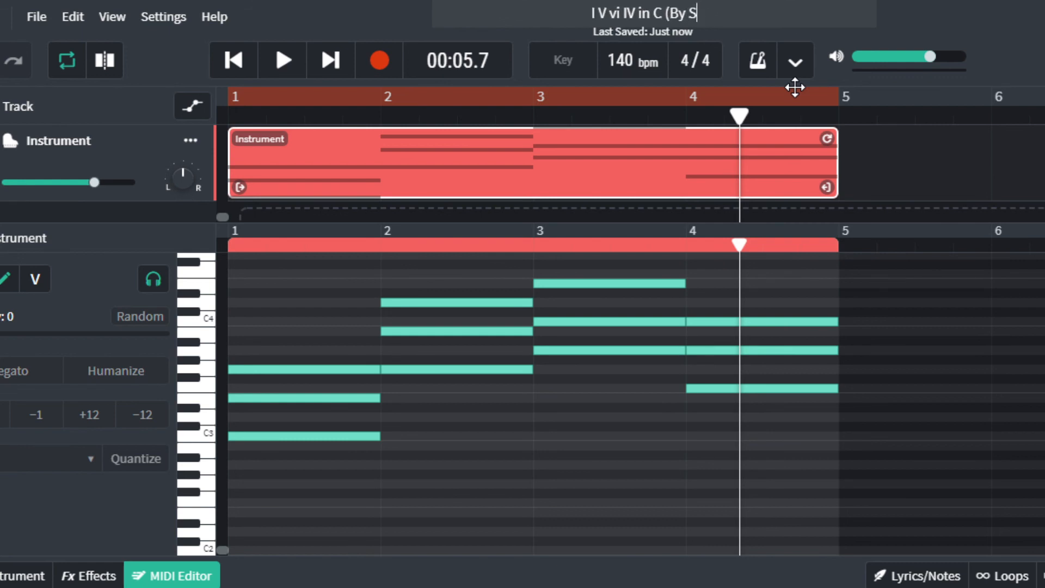
type("Mr. Silber)")
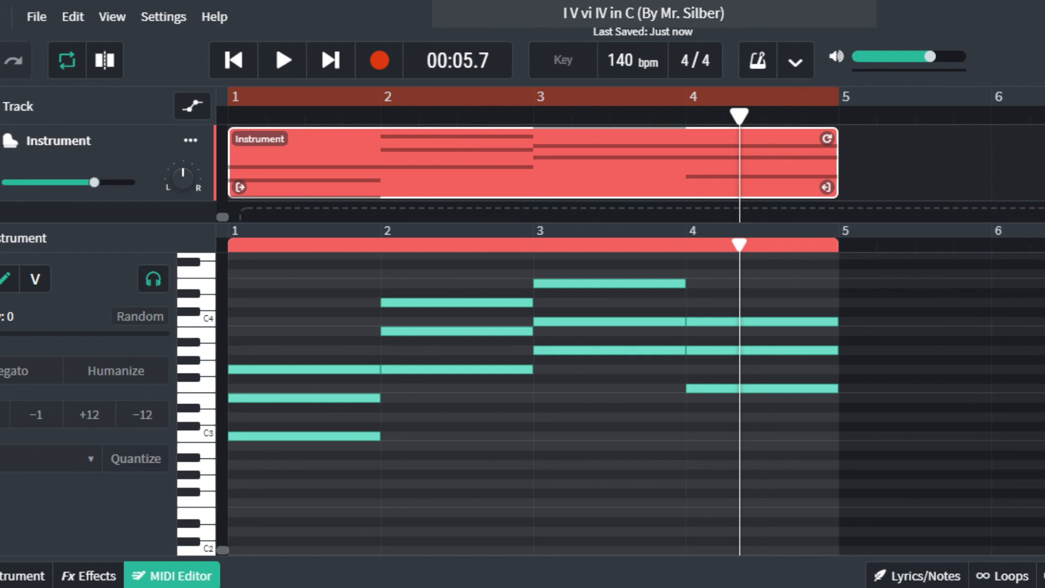
key("Return")
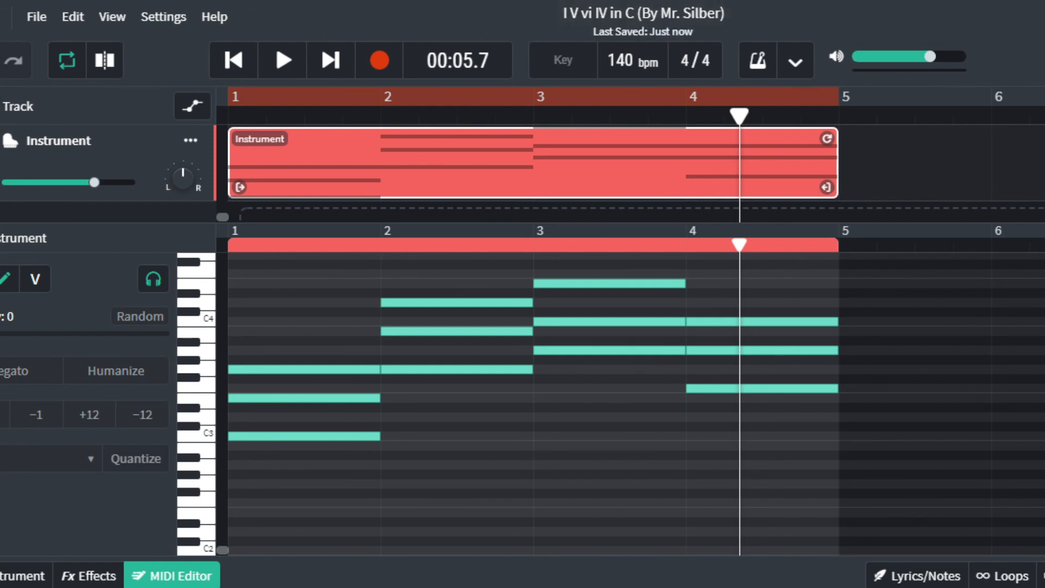
Choose File > Download > Mixdown As to export the song.
left_click(38, 24)
mouse_move(93, 49)
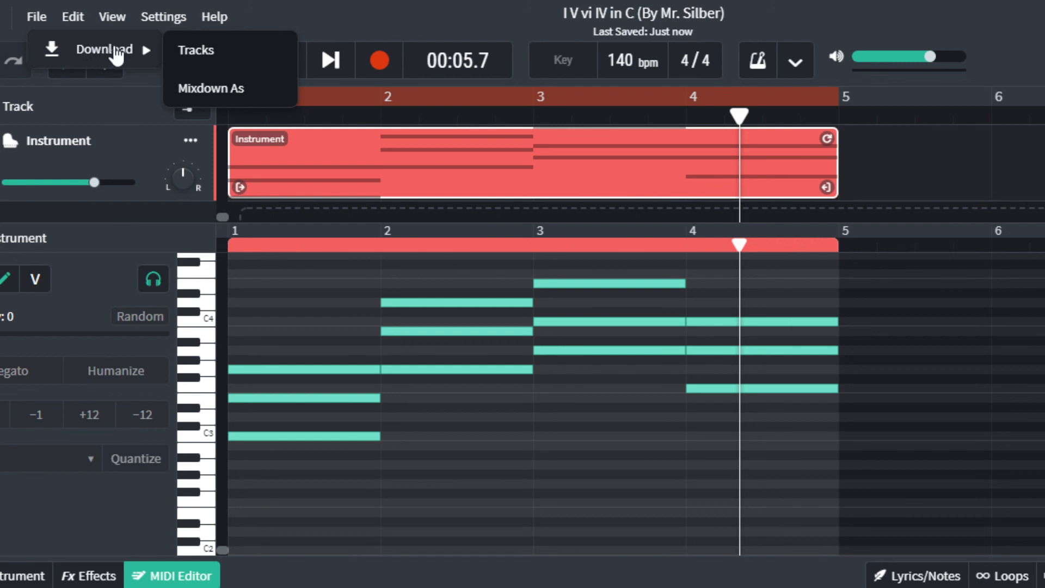
left_click(242, 87)
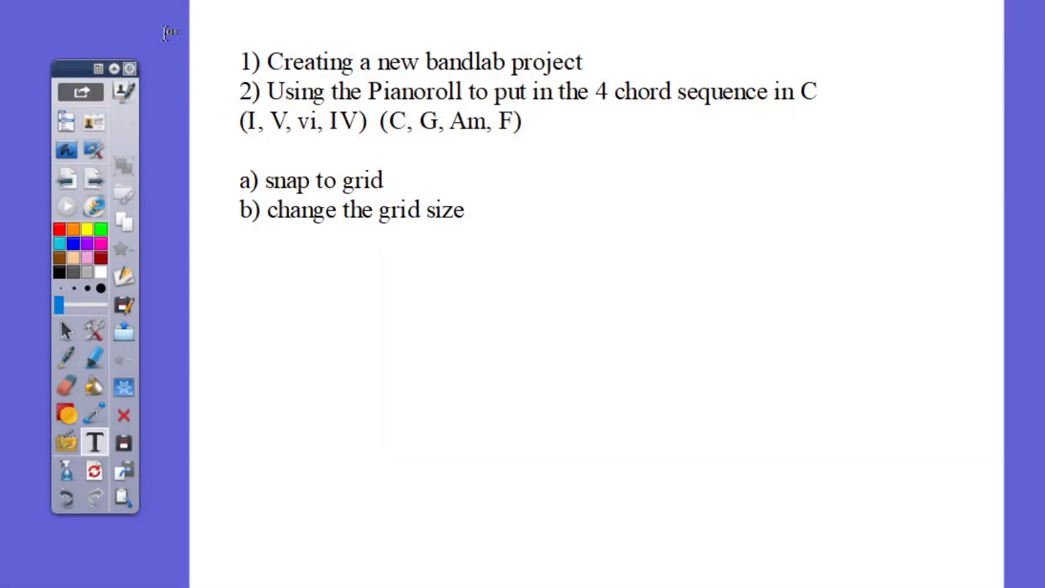
Move to a blank whiteboard page and screen-capture the BandLab piano roll.
left_click(90, 184)
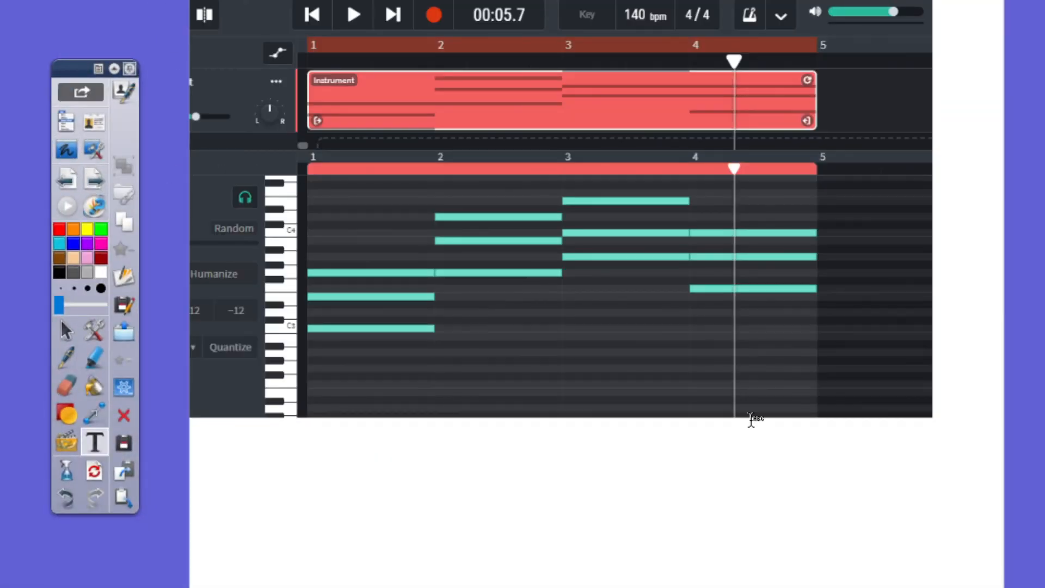
left_click(660, 373)
left_click(762, 517)
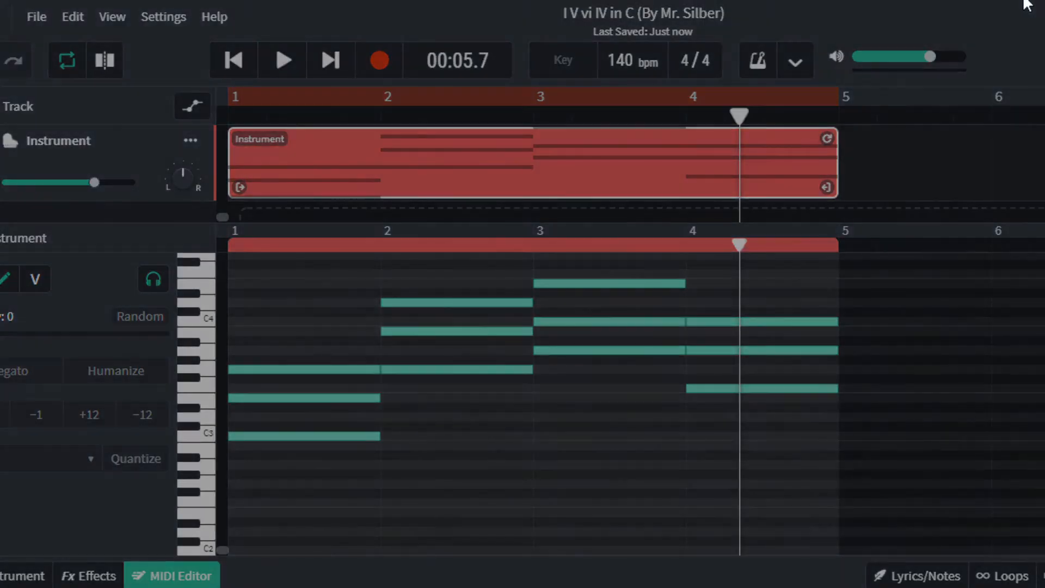
left_click_drag(1027, 1, 158, 524)
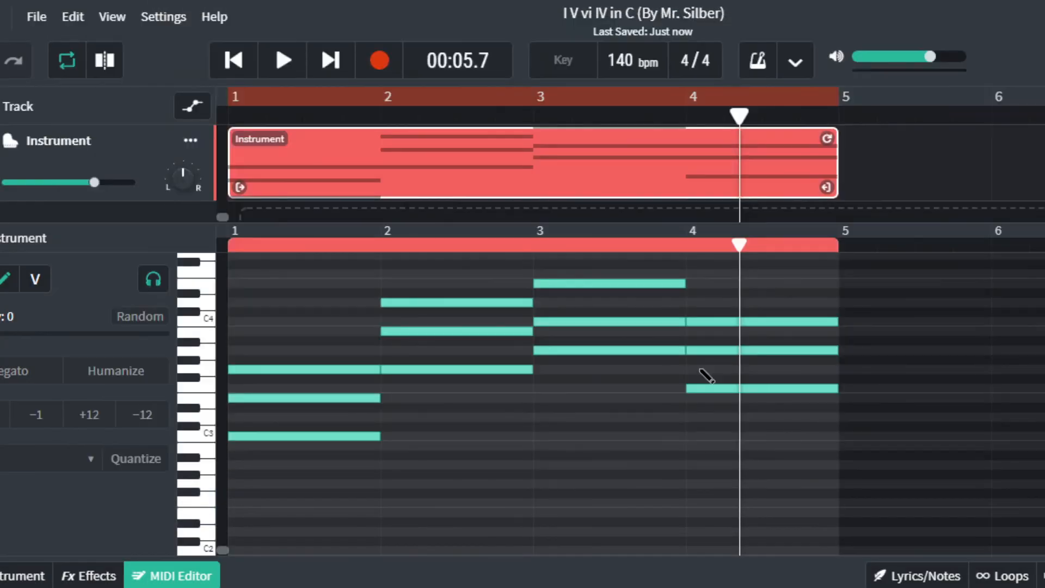
key("alt+Tab")
Return to the whiteboard page holding the screenshot and add a text box below it.
key("Tab")
left_click(347, 117)
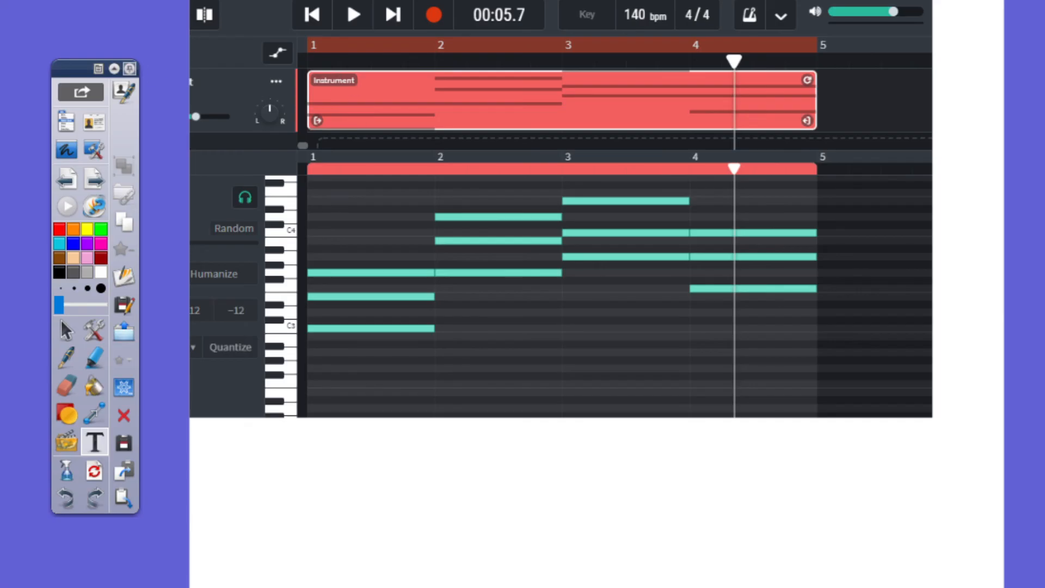
left_click(89, 176)
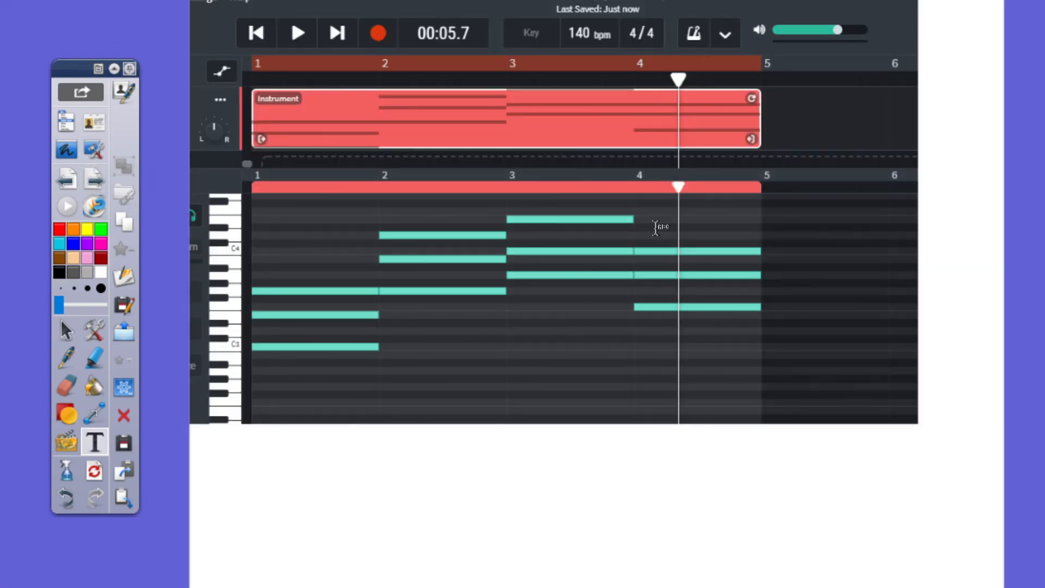
left_click(636, 483)
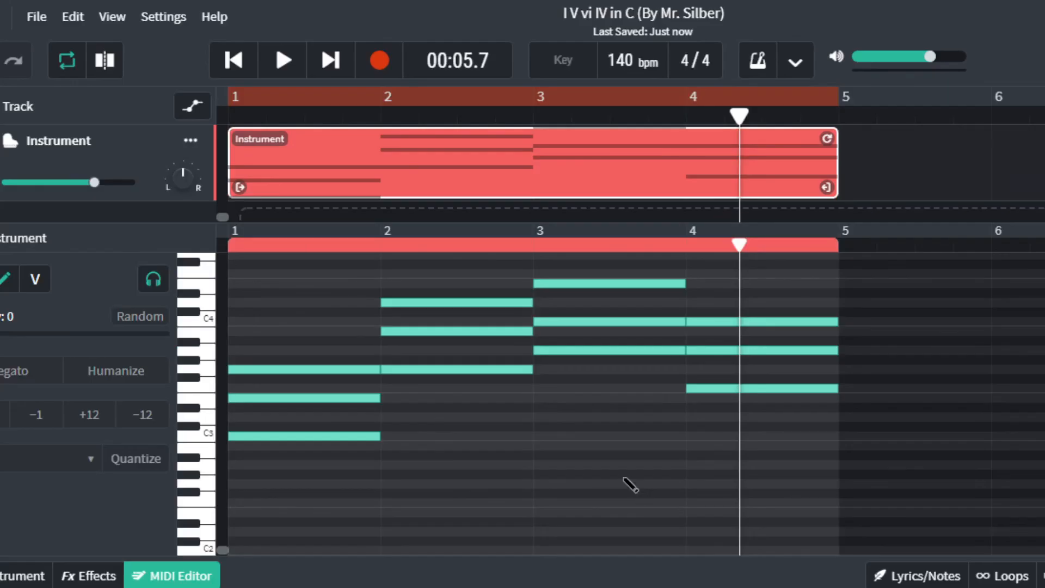